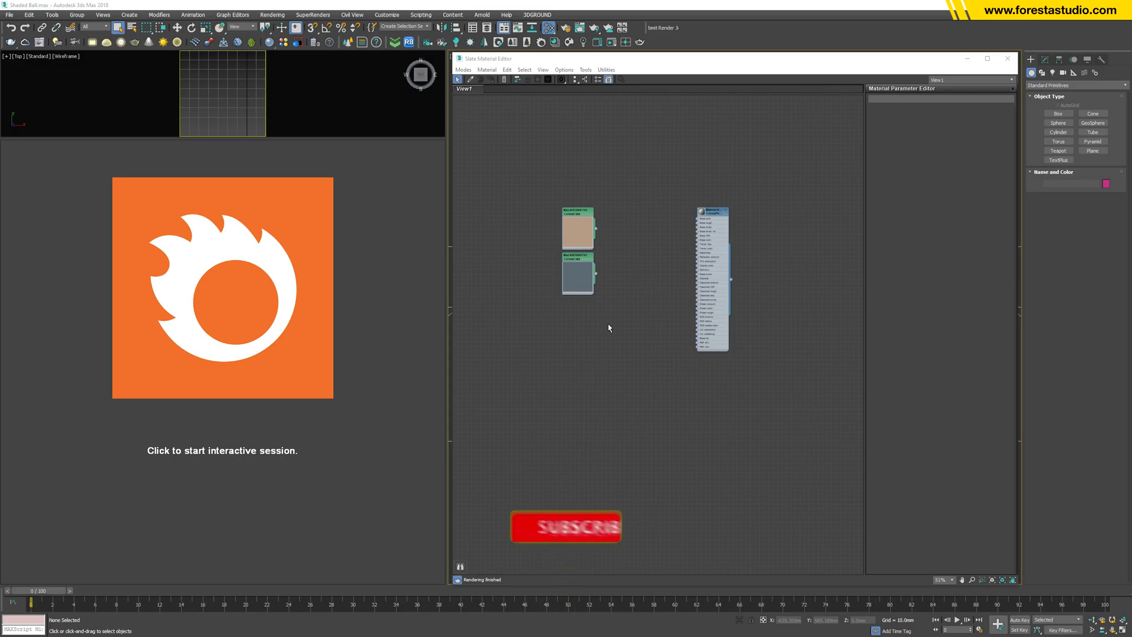
Start the live Corona interactive render of the ball and spread out the material and colour nodes.
{"action": "left_click", "coordinate": [220, 358]}
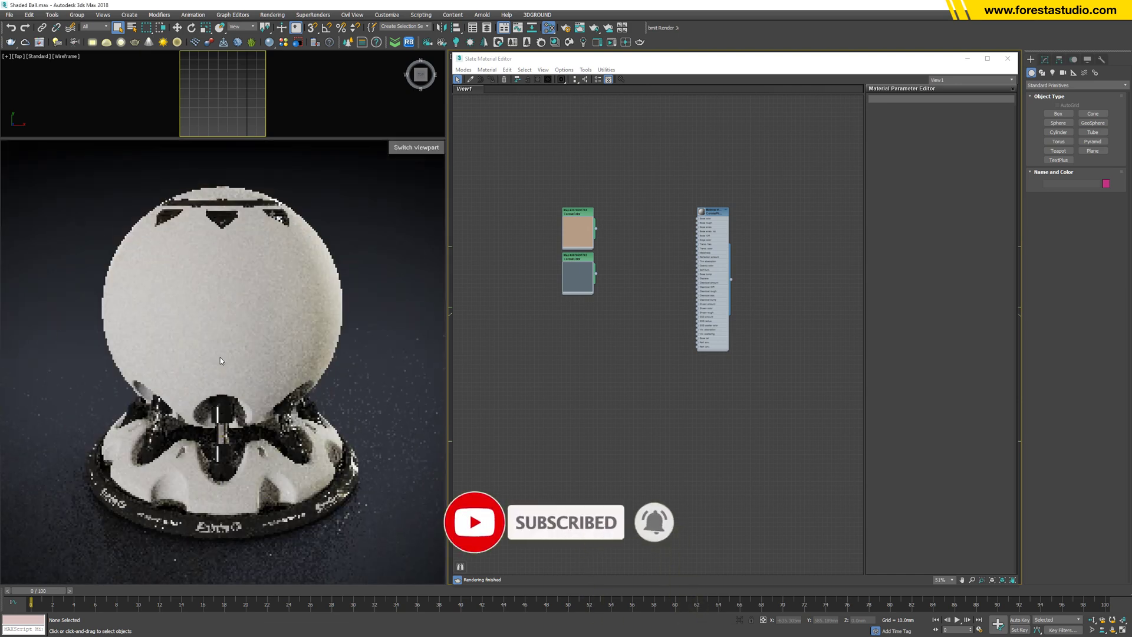
{"action": "key", "text": "ctrl+2"}
{"action": "mouse_move", "coordinate": [721, 206]}
{"action": "left_mouse_down"}
{"action": "mouse_move", "coordinate": [681, 236]}
{"action": "mouse_move", "coordinate": [717, 203]}
{"action": "mouse_move", "coordinate": [709, 233]}
{"action": "mouse_move", "coordinate": [314, 233]}
{"action": "left_mouse_up"}
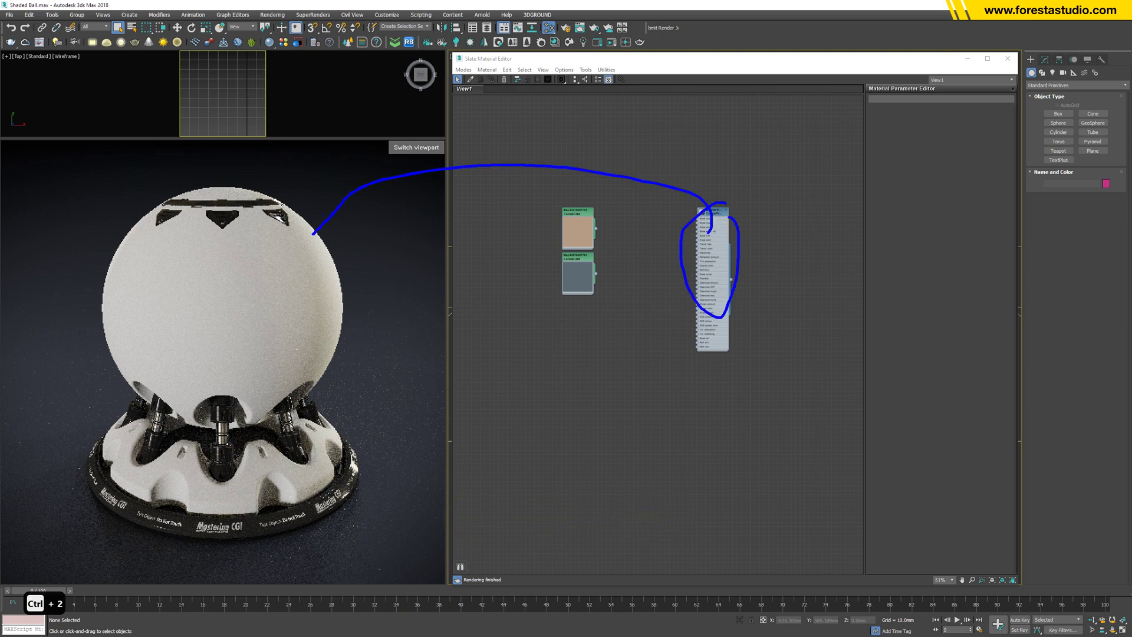
{"action": "mouse_move", "coordinate": [593, 196]}
{"action": "left_mouse_down"}
{"action": "mouse_move", "coordinate": [536, 219]}
{"action": "mouse_move", "coordinate": [617, 243]}
{"action": "left_mouse_up"}
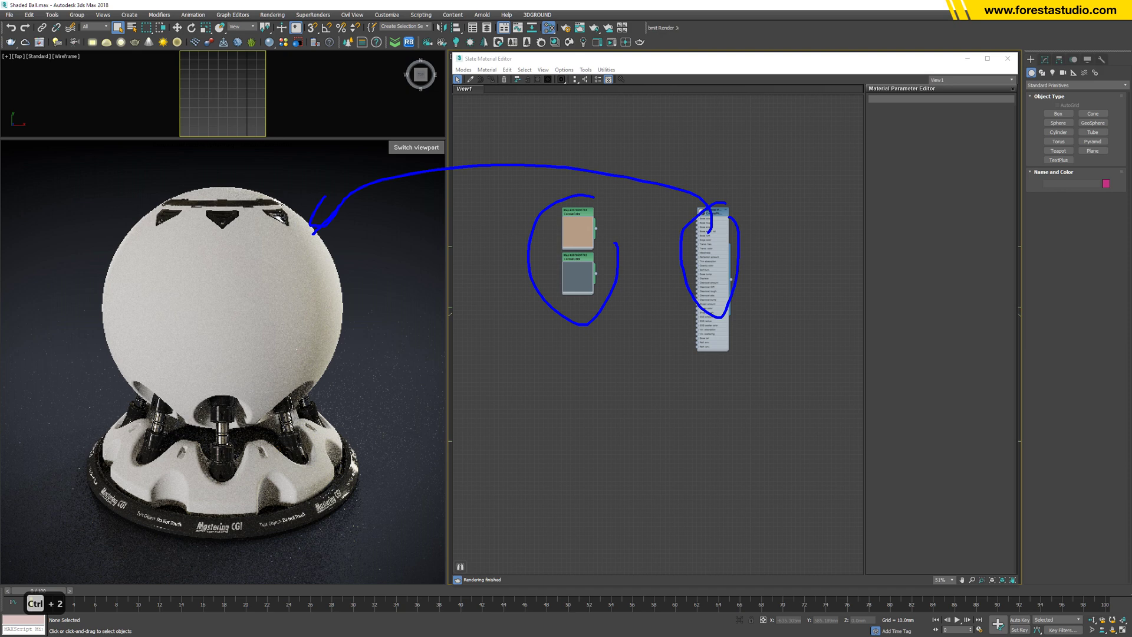
{"action": "key", "text": "Escape"}
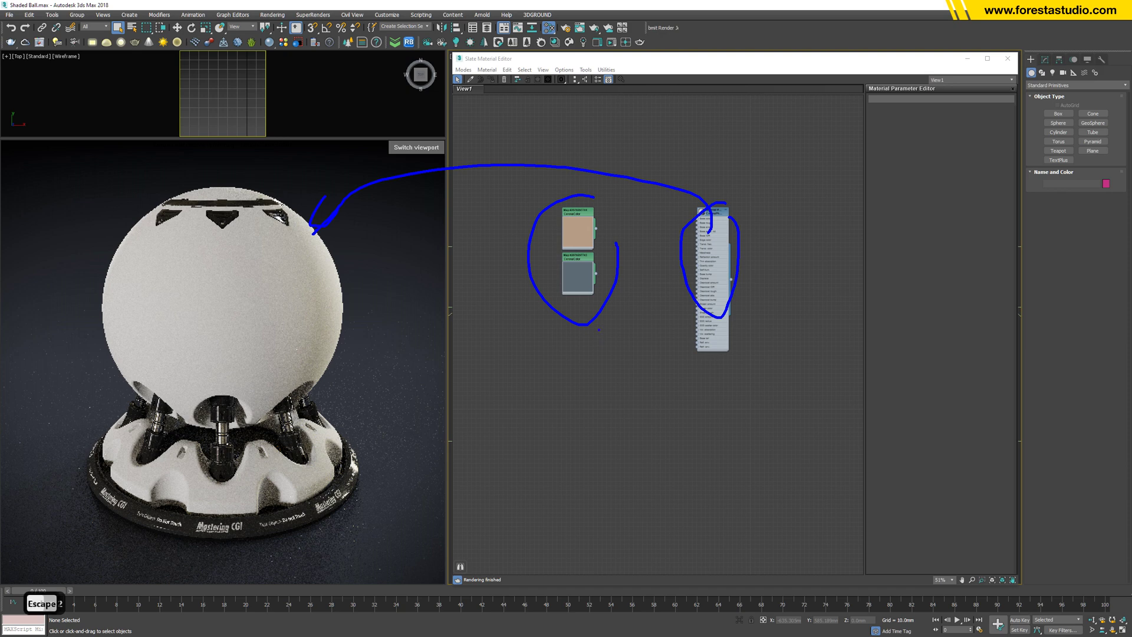
Separate the grey and tan colour nodes and wire the grey-blue CoronaColor into Base color.
{"action": "left_click_drag", "start_coordinate": [578, 257], "coordinate": [578, 414]}
{"action": "scroll", "coordinate": [645, 229], "scroll_direction": "up", "scroll_amount": 5}
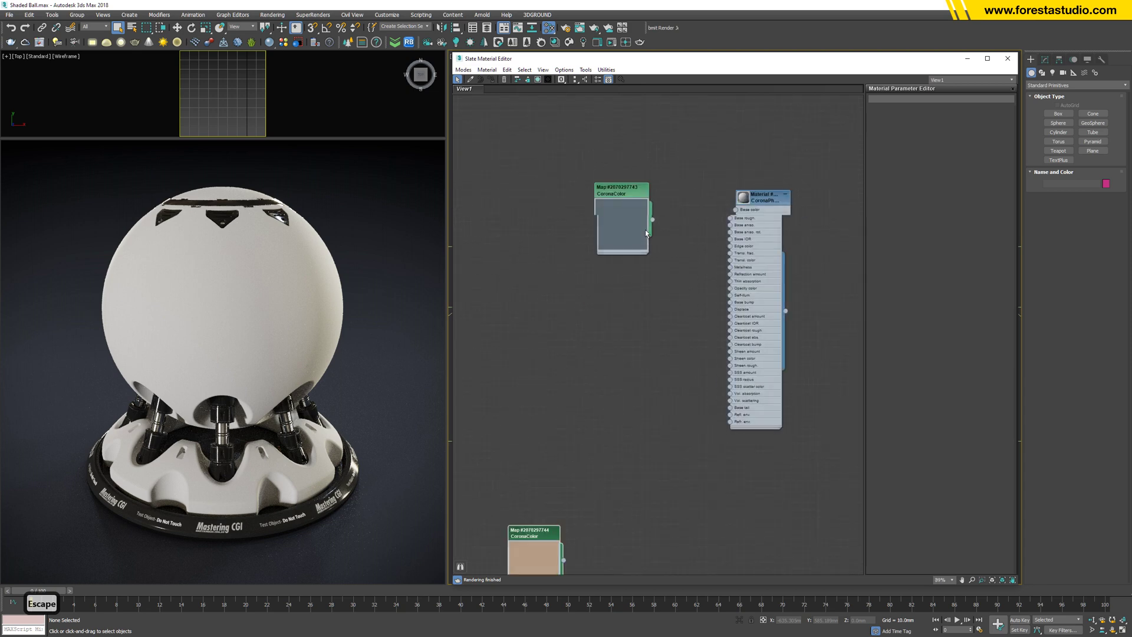
{"action": "left_click_drag", "start_coordinate": [634, 233], "coordinate": [757, 204]}
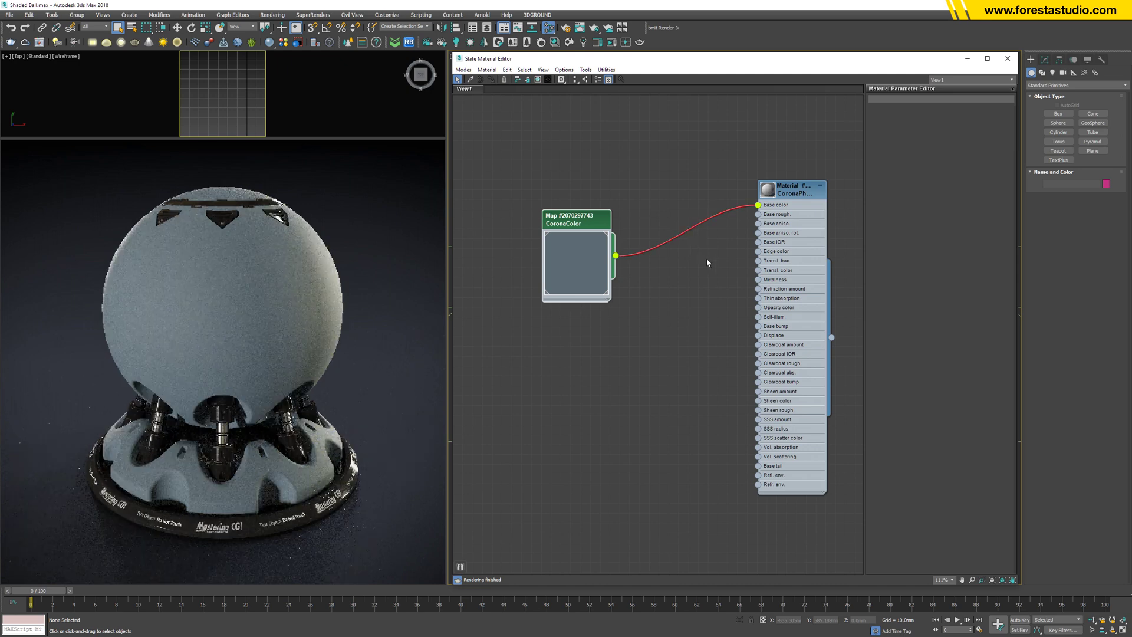
Set the material's base layer roughness to 0.5.
{"action": "middle_click_drag", "start_coordinate": [690, 270], "coordinate": [570, 288]}
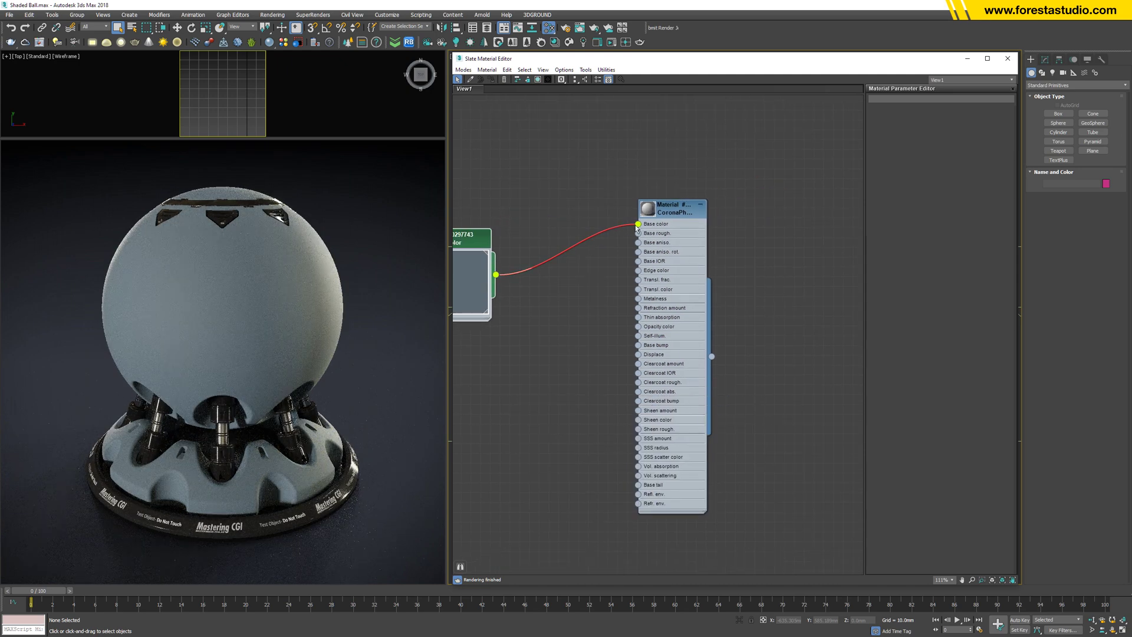
{"action": "left_click", "coordinate": [666, 211]}
{"action": "double_click", "coordinate": [667, 210]}
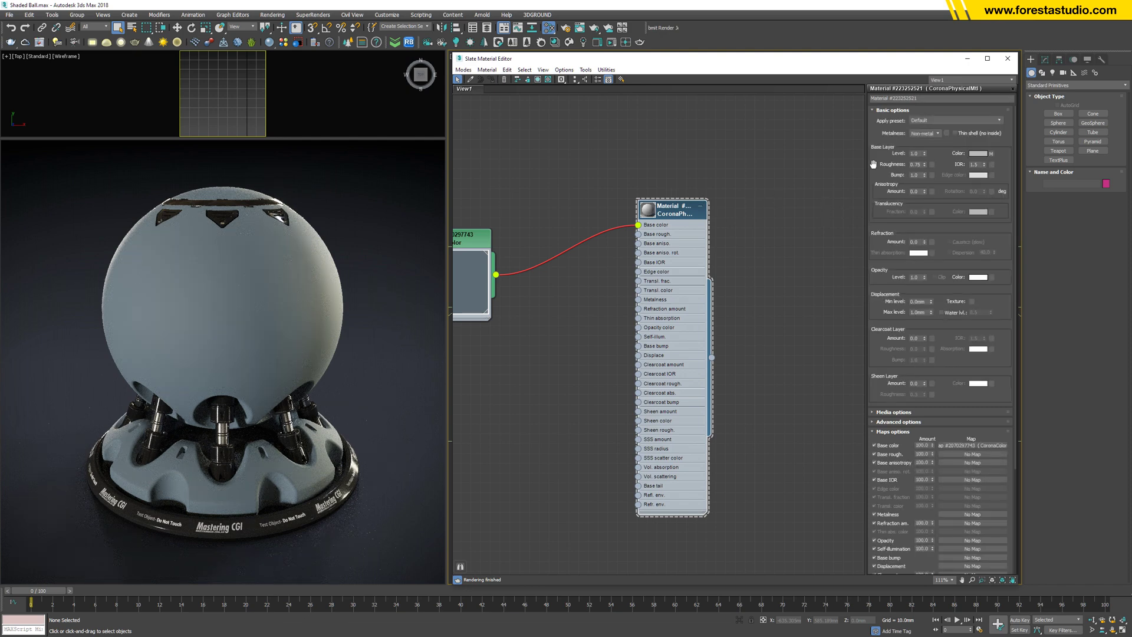
{"action": "double_click", "coordinate": [915, 164]}
{"action": "type", "text": ".3"}
{"action": "key", "text": "Return"}
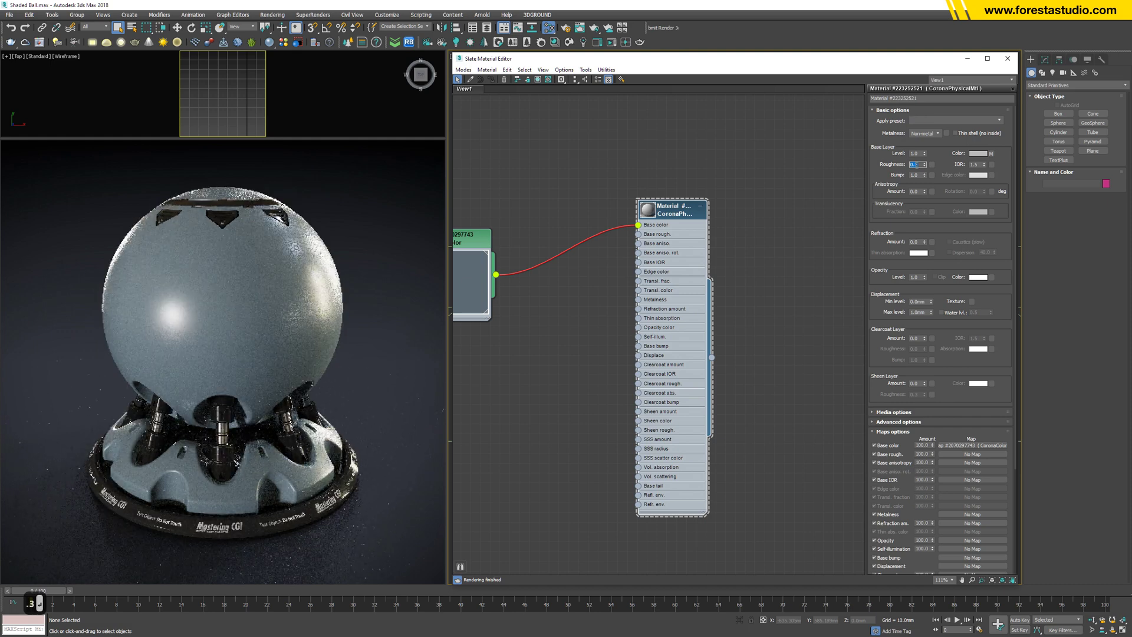
{"action": "type", "text": ".5"}
{"action": "key", "text": "Return"}
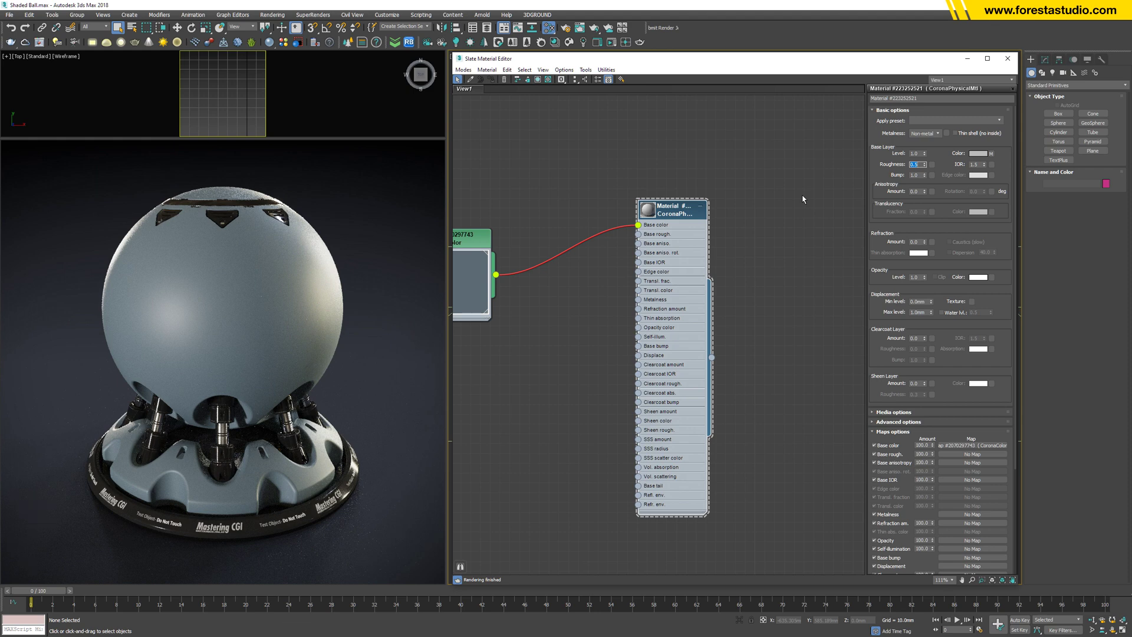
{"action": "key", "text": "ctrl+2"}
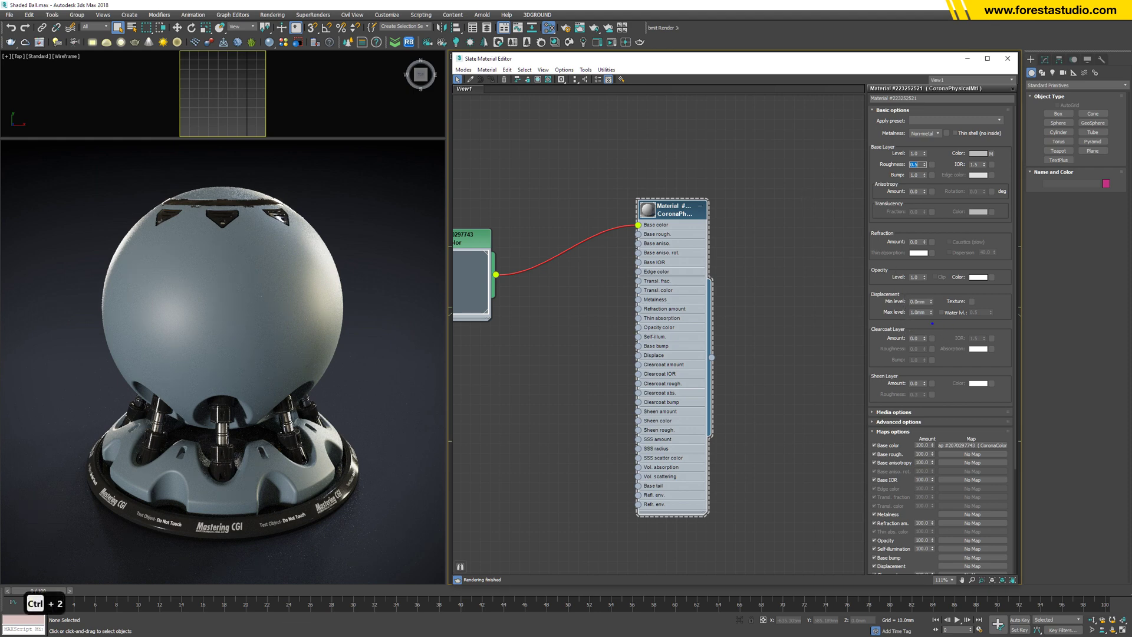
Set the Clearcoat Layer amount to 1.0.
{"action": "mouse_move", "coordinate": [930, 323]}
{"action": "left_mouse_down"}
{"action": "mouse_move", "coordinate": [860, 339]}
{"action": "mouse_move", "coordinate": [959, 339]}
{"action": "left_mouse_up"}
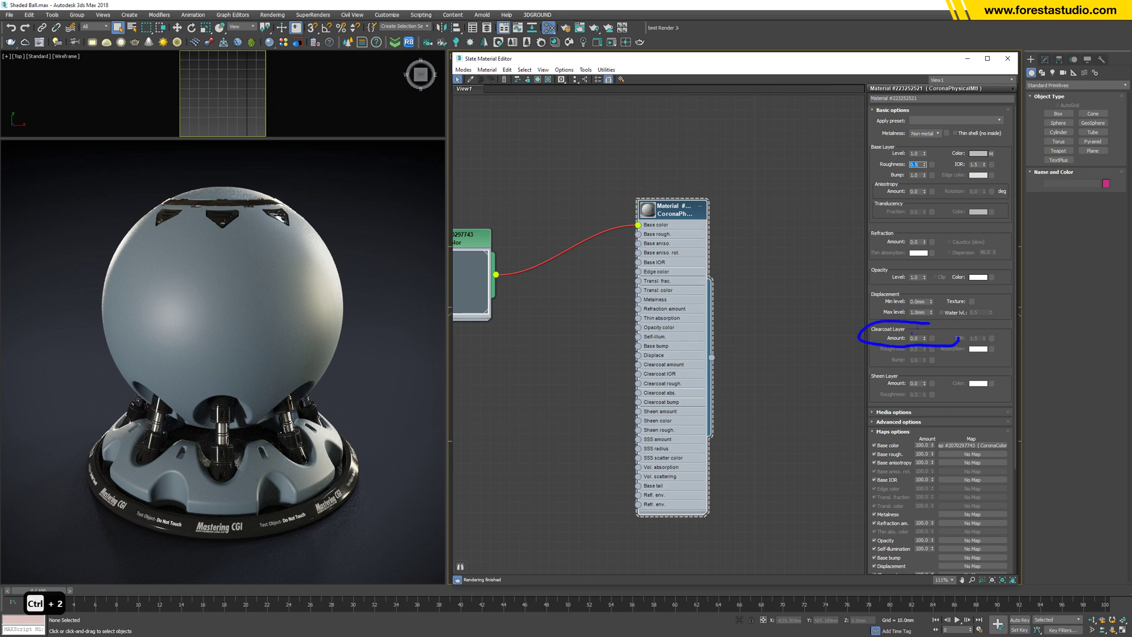
{"action": "key", "text": "Escape"}
{"action": "double_click", "coordinate": [921, 338]}
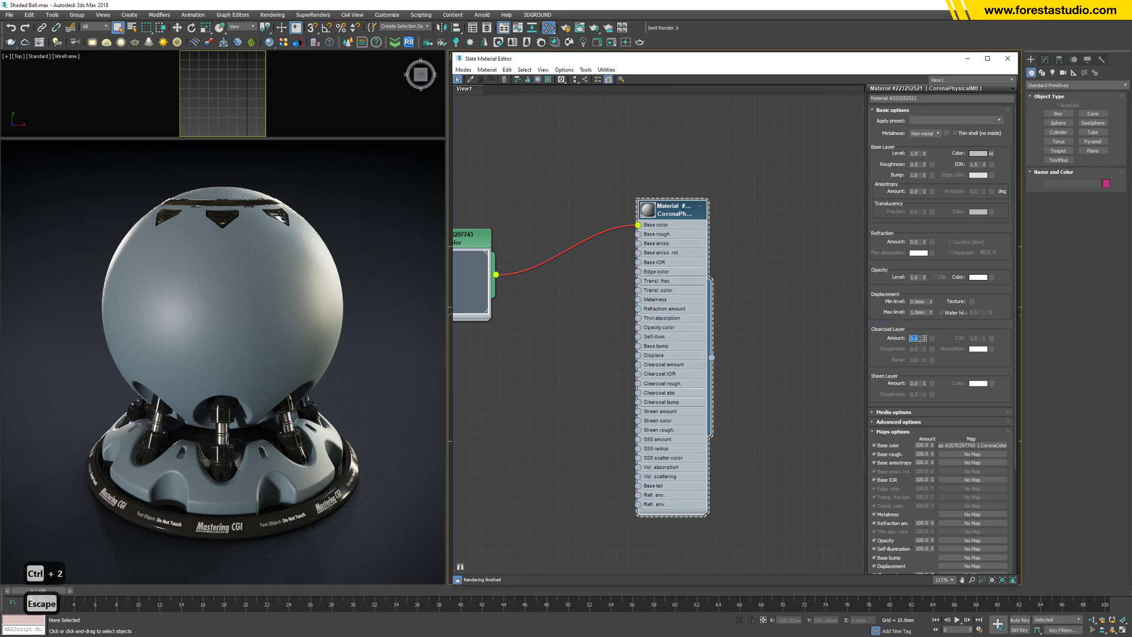
{"action": "type", "text": "1"}
{"action": "key", "text": "Return"}
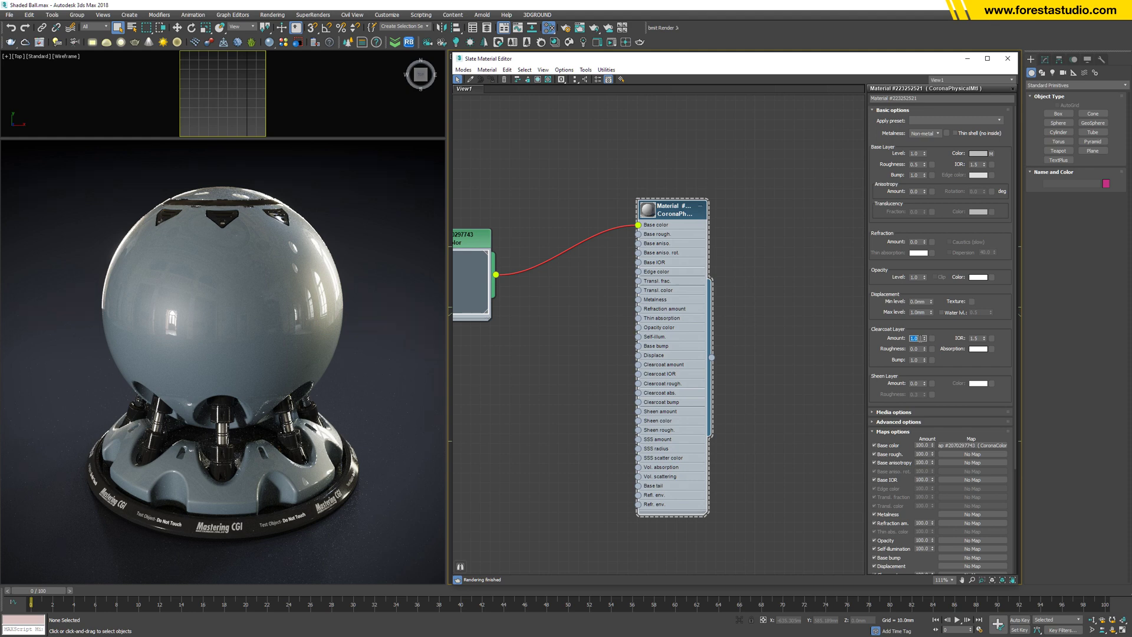
Add a Cellular map node and wire it into the material's Base bump.
{"action": "middle_click_drag", "start_coordinate": [617, 368], "coordinate": [729, 285]}
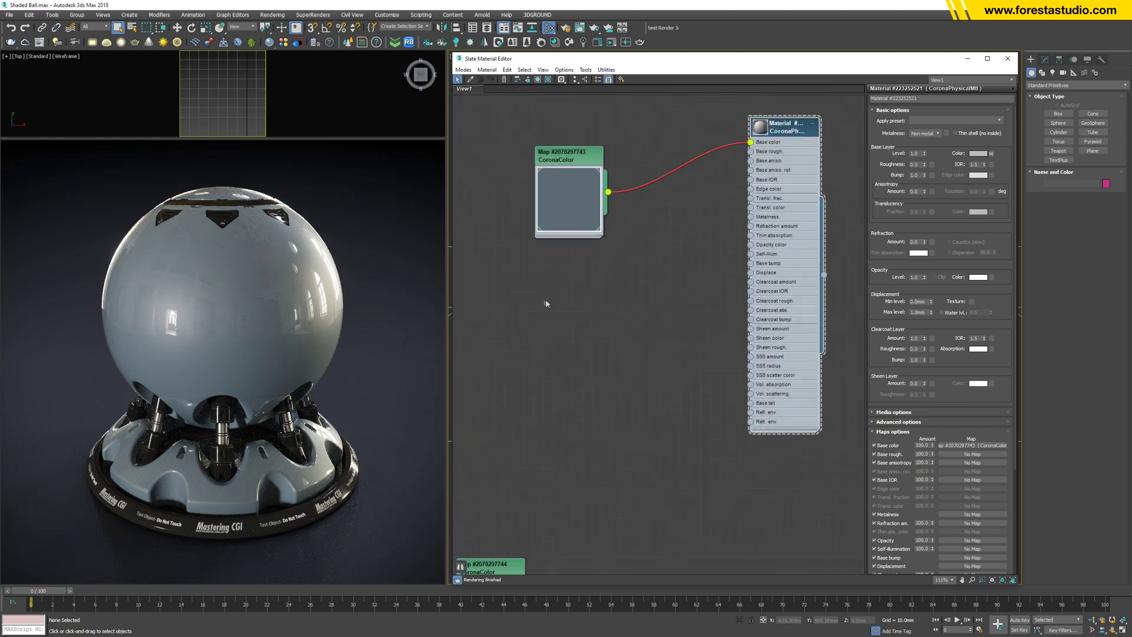
{"action": "right_click", "coordinate": [543, 300]}
{"action": "mouse_move", "coordinate": [620, 316]}
{"action": "mouse_move", "coordinate": [654, 316]}
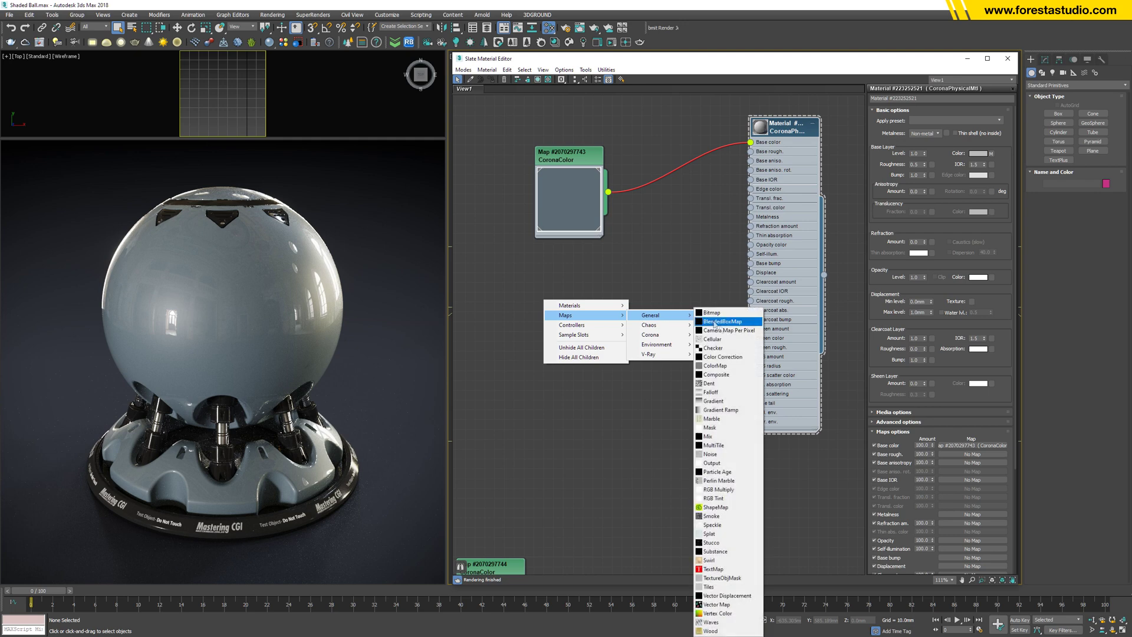
{"action": "left_click", "coordinate": [714, 338]}
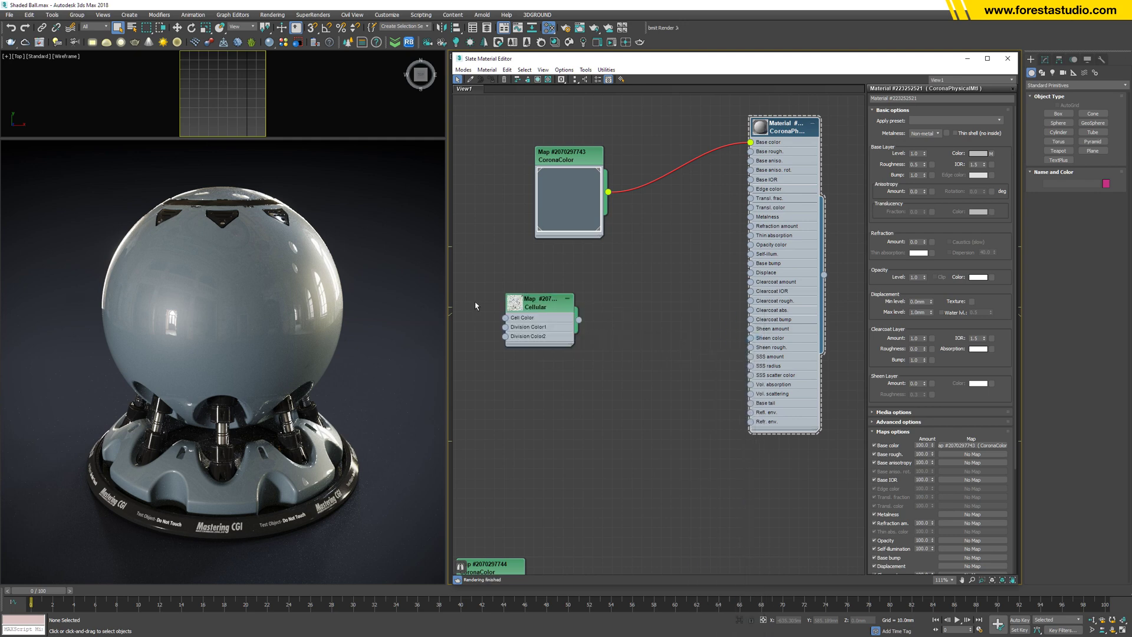
{"action": "double_click", "coordinate": [580, 321]}
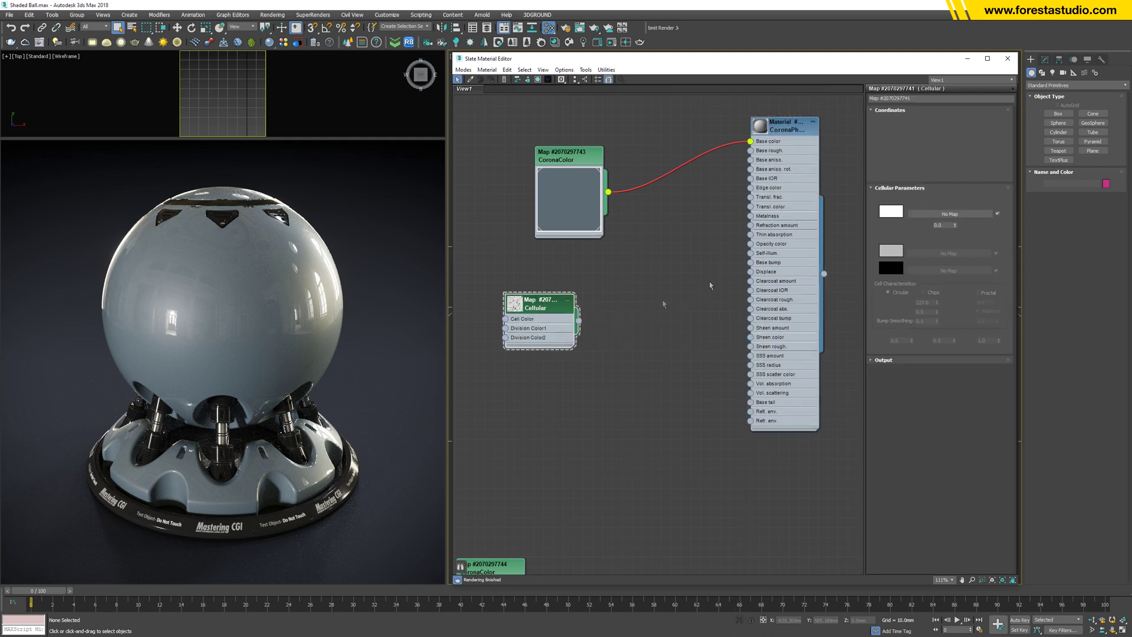
{"action": "left_click_drag", "start_coordinate": [578, 321], "coordinate": [750, 262]}
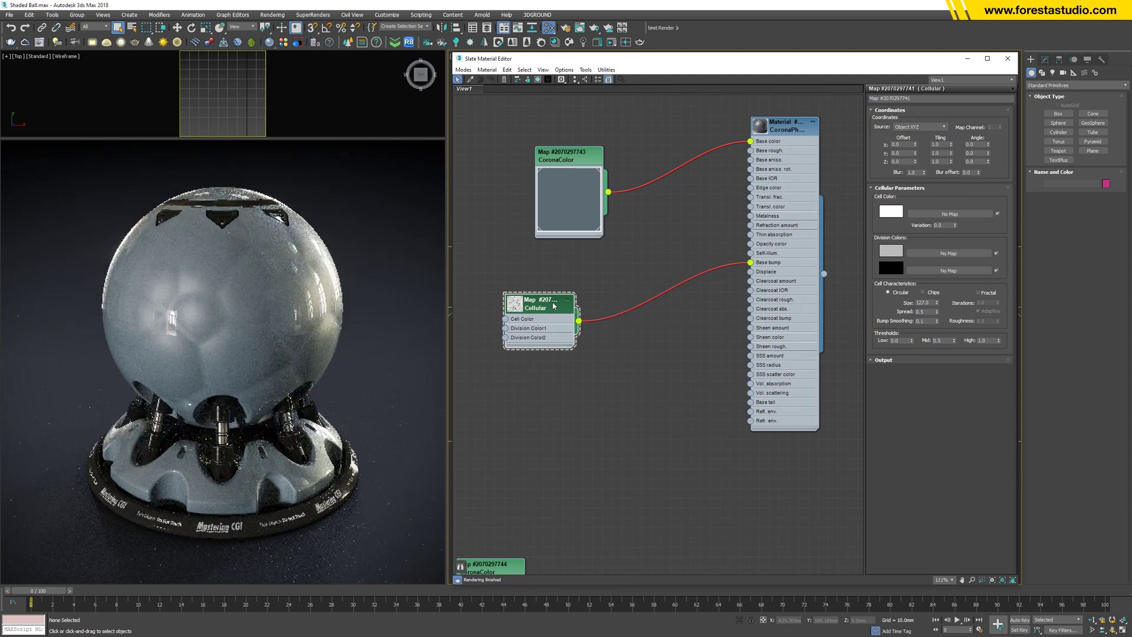
Set the Cellular map to Chips with a cell size of 1.0.
{"action": "double_click", "coordinate": [922, 301]}
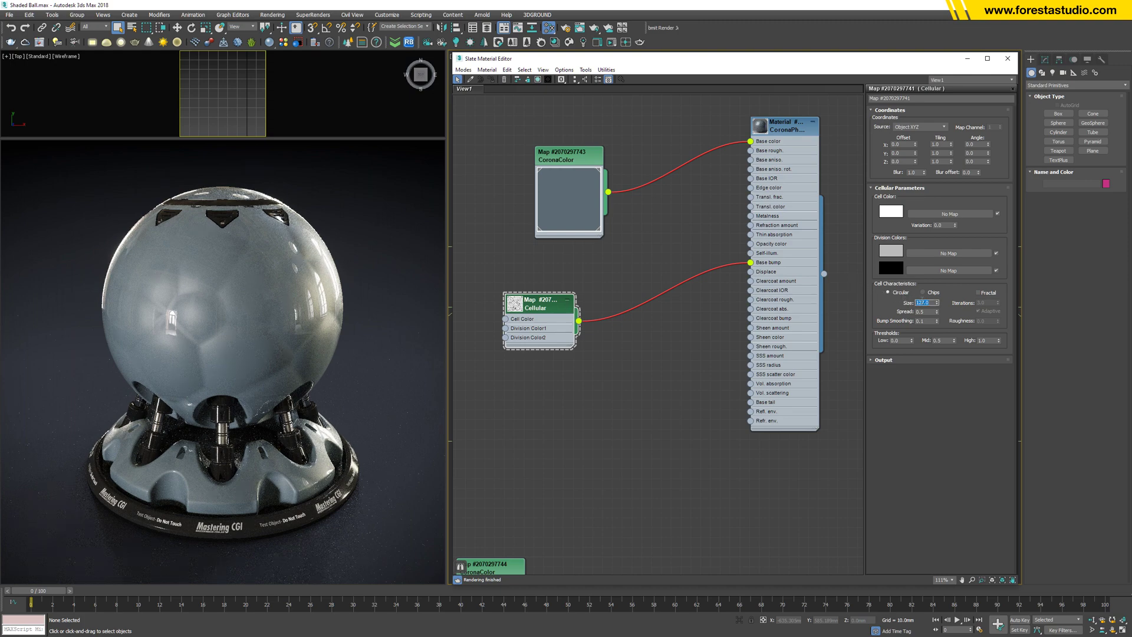
{"action": "type", "text": "5"}
{"action": "key", "text": "Return"}
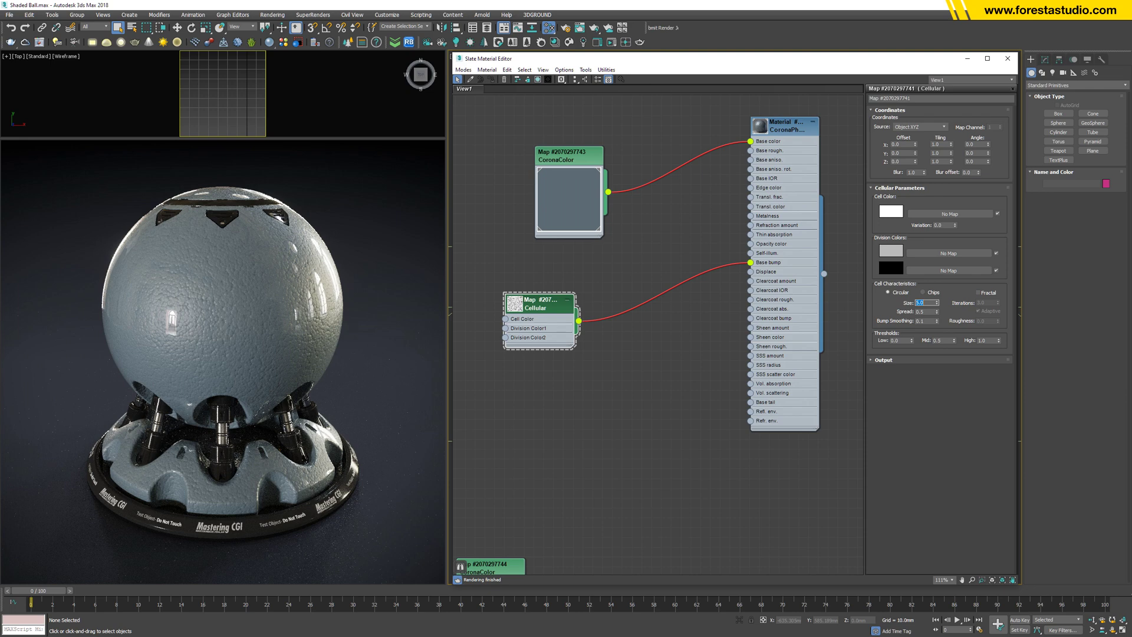
{"action": "left_click", "coordinate": [923, 293]}
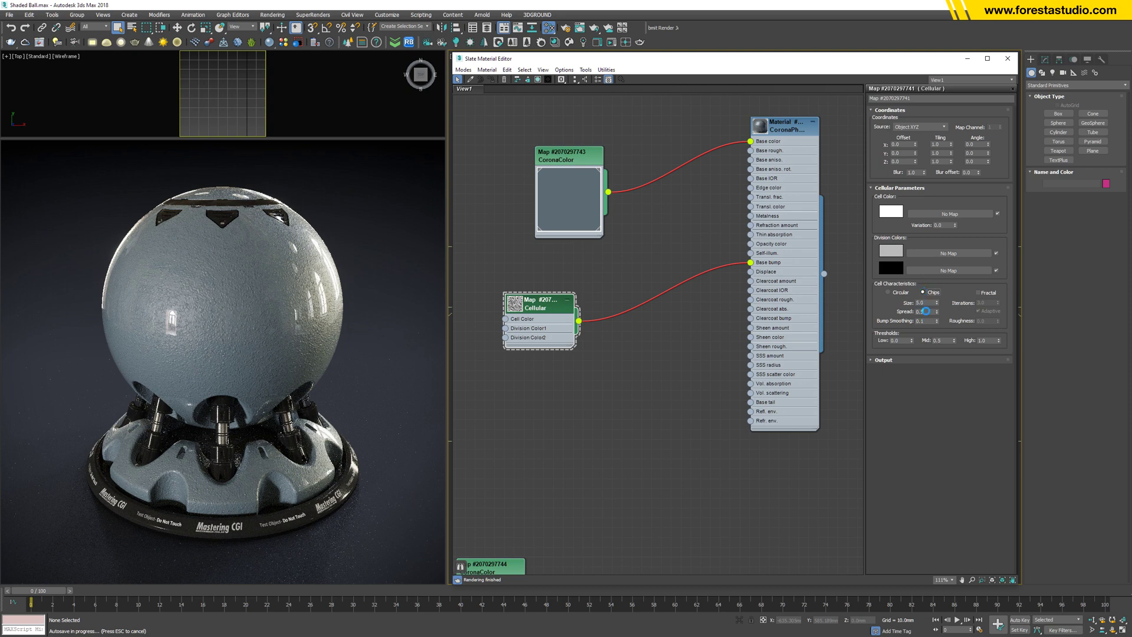
{"action": "left_click", "coordinate": [927, 302]}
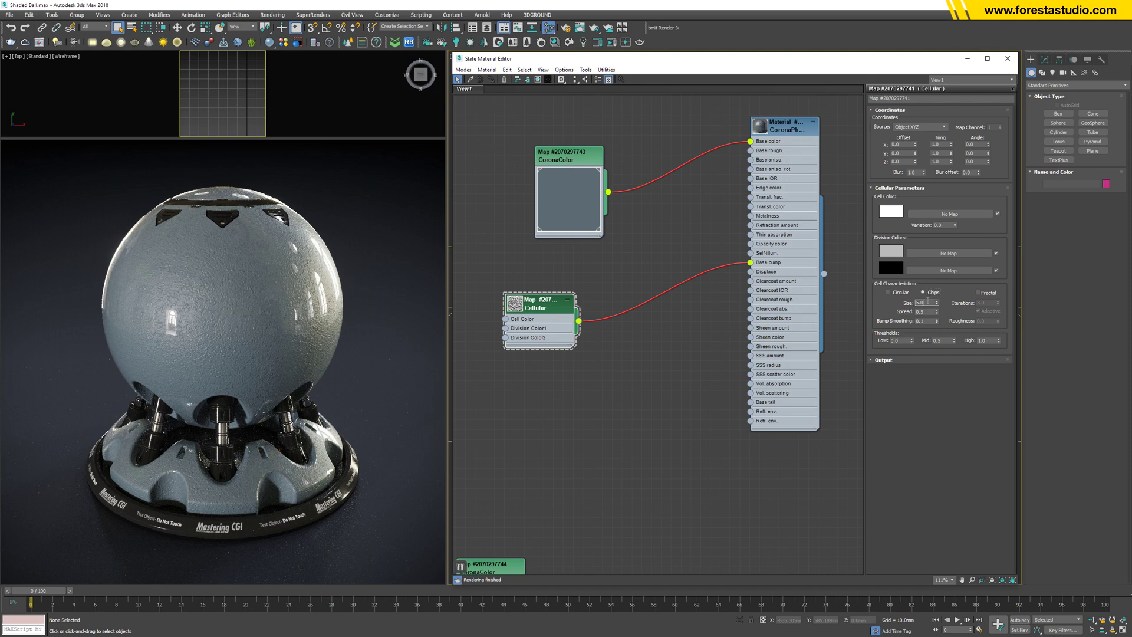
{"action": "type", "text": "1"}
{"action": "key", "text": "Return"}
{"action": "key", "text": "ctrl+2"}
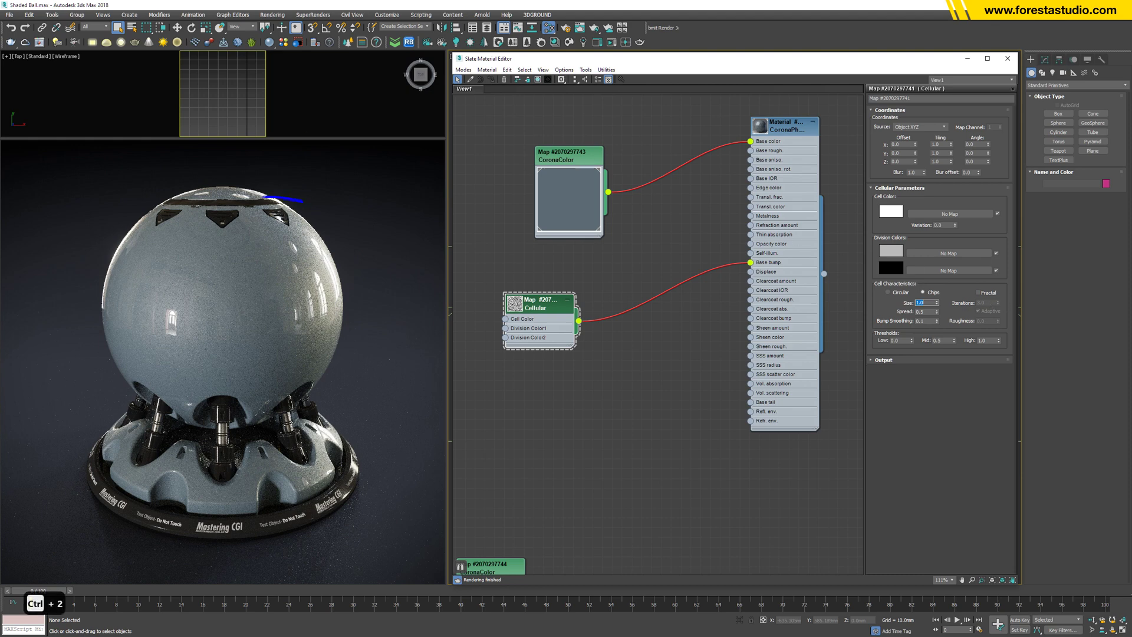
{"action": "mouse_move", "coordinate": [264, 196]}
{"action": "left_mouse_down"}
{"action": "mouse_move", "coordinate": [284, 336]}
{"action": "mouse_move", "coordinate": [356, 335]}
{"action": "mouse_move", "coordinate": [317, 213]}
{"action": "left_mouse_up"}
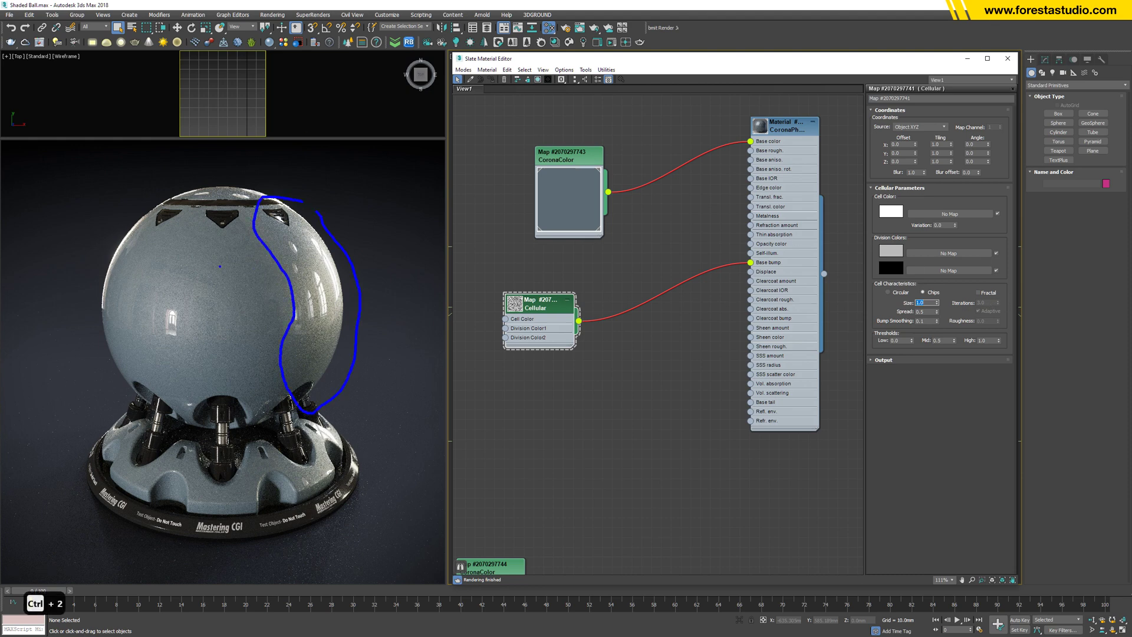
{"action": "mouse_move", "coordinate": [220, 267]}
{"action": "left_mouse_down"}
{"action": "mouse_move", "coordinate": [118, 321]}
{"action": "mouse_move", "coordinate": [236, 327]}
{"action": "mouse_move", "coordinate": [223, 288]}
{"action": "left_mouse_up"}
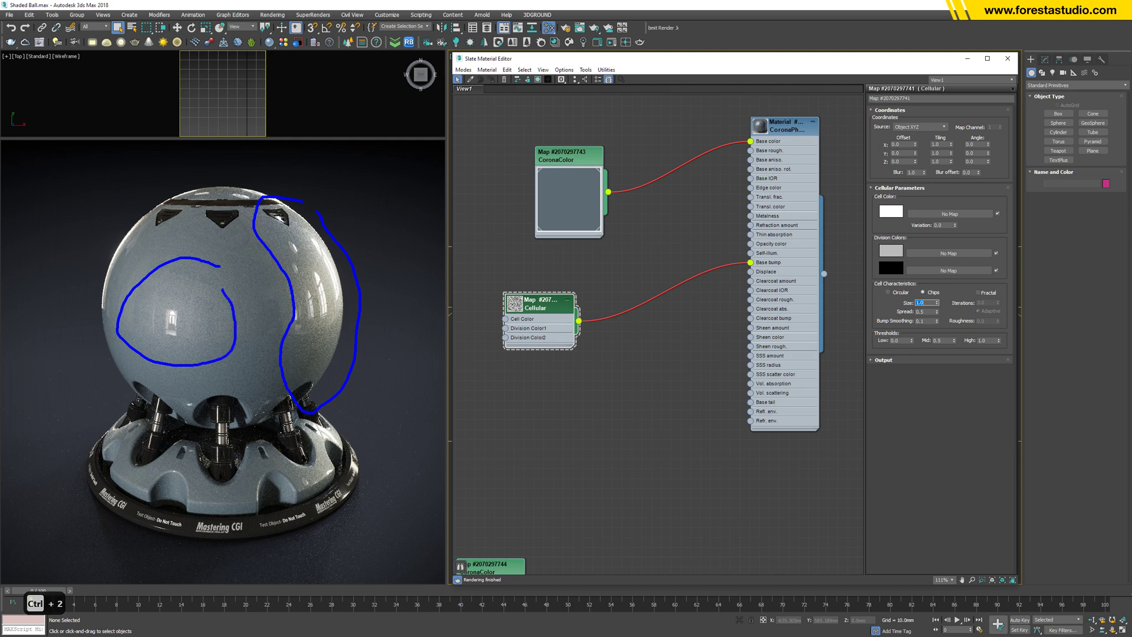
{"action": "key", "text": "Escape"}
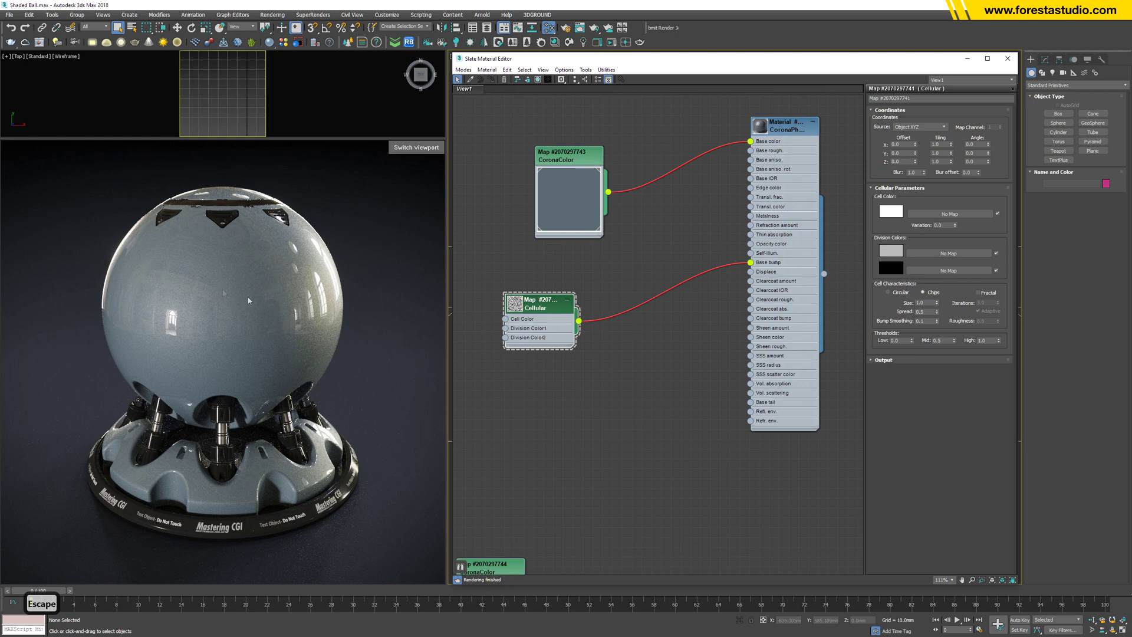
Clone the paint material together with its two map nodes.
{"action": "scroll", "coordinate": [583, 383], "scroll_direction": "down", "scroll_amount": 4}
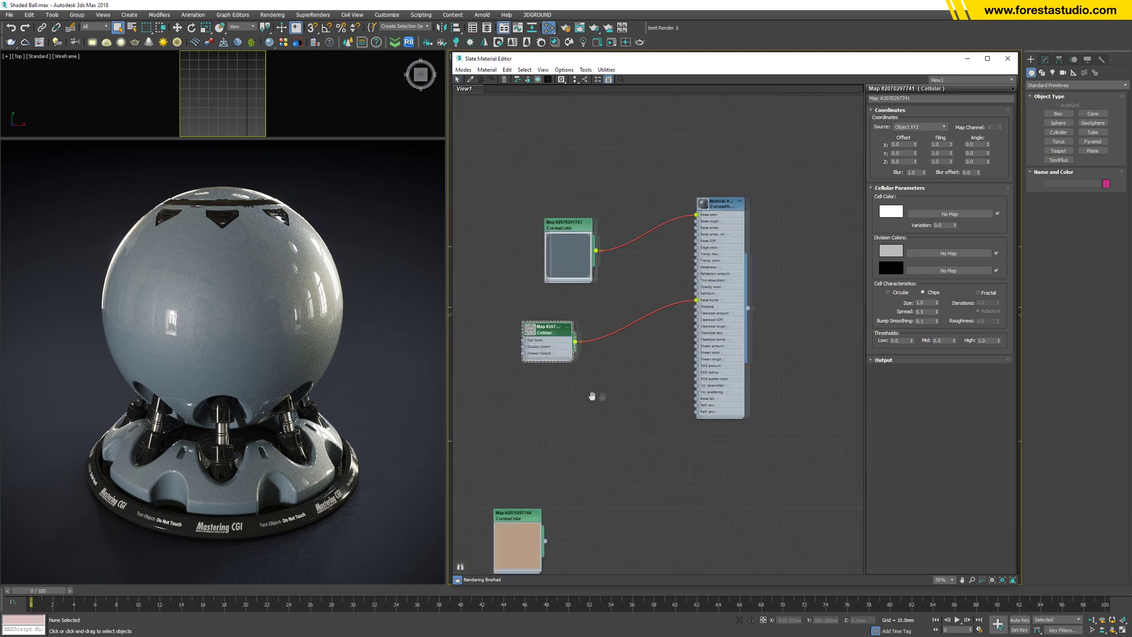
{"action": "middle_click_drag", "start_coordinate": [592, 396], "coordinate": [616, 393]}
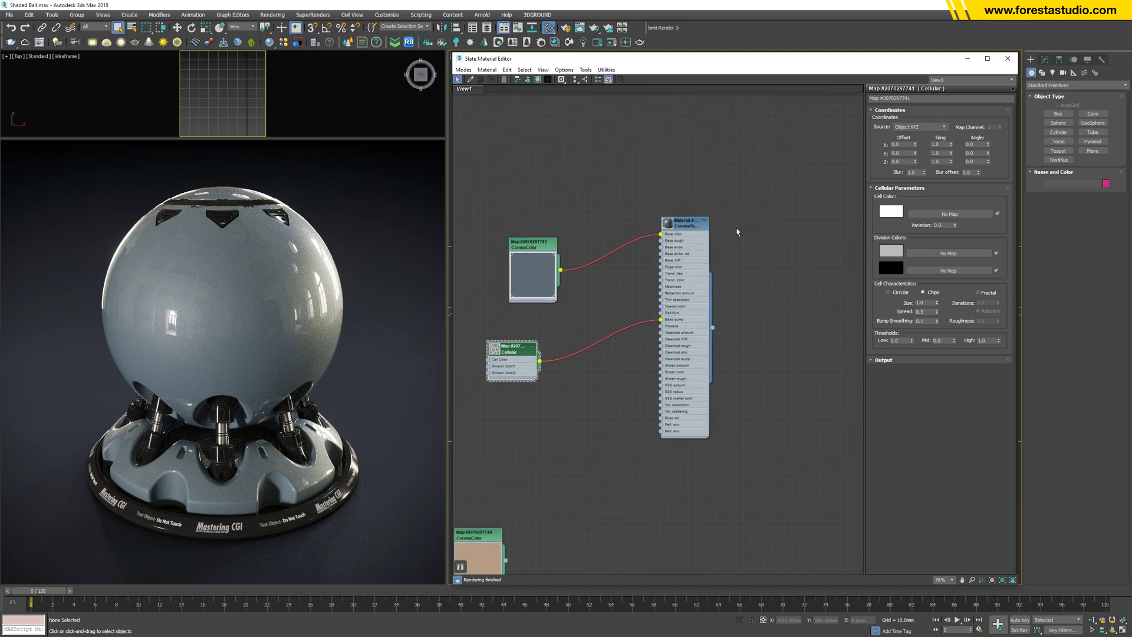
{"action": "left_click_drag", "start_coordinate": [718, 201], "coordinate": [483, 386]}
{"action": "middle_click_drag", "start_coordinate": [558, 403], "coordinate": [564, 344]}
{"action": "right_click", "coordinate": [694, 171]}
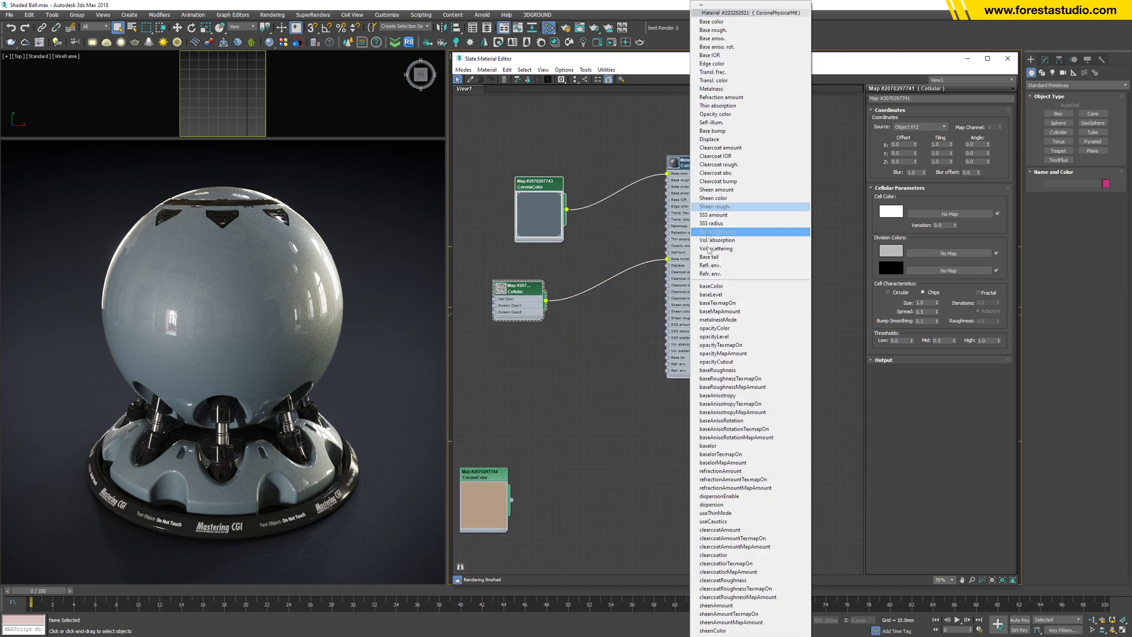
{"action": "left_click", "coordinate": [637, 145]}
{"action": "left_click_drag", "start_coordinate": [743, 134], "coordinate": [483, 319]}
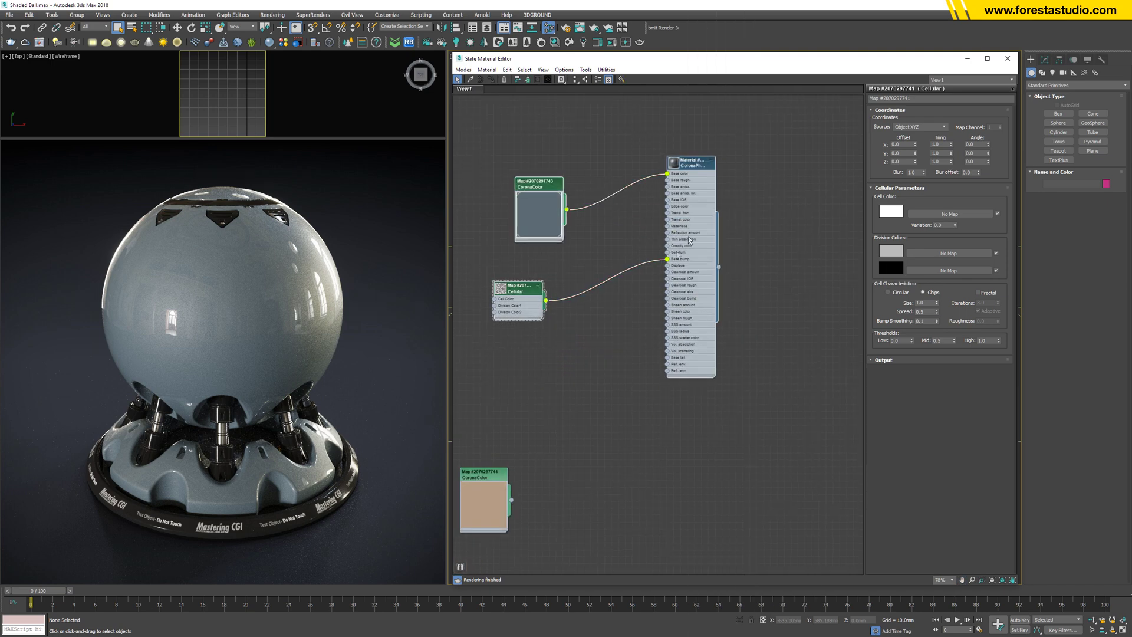
{"action": "left_click_drag", "start_coordinate": [686, 177], "coordinate": [715, 486], "text": "shift"}
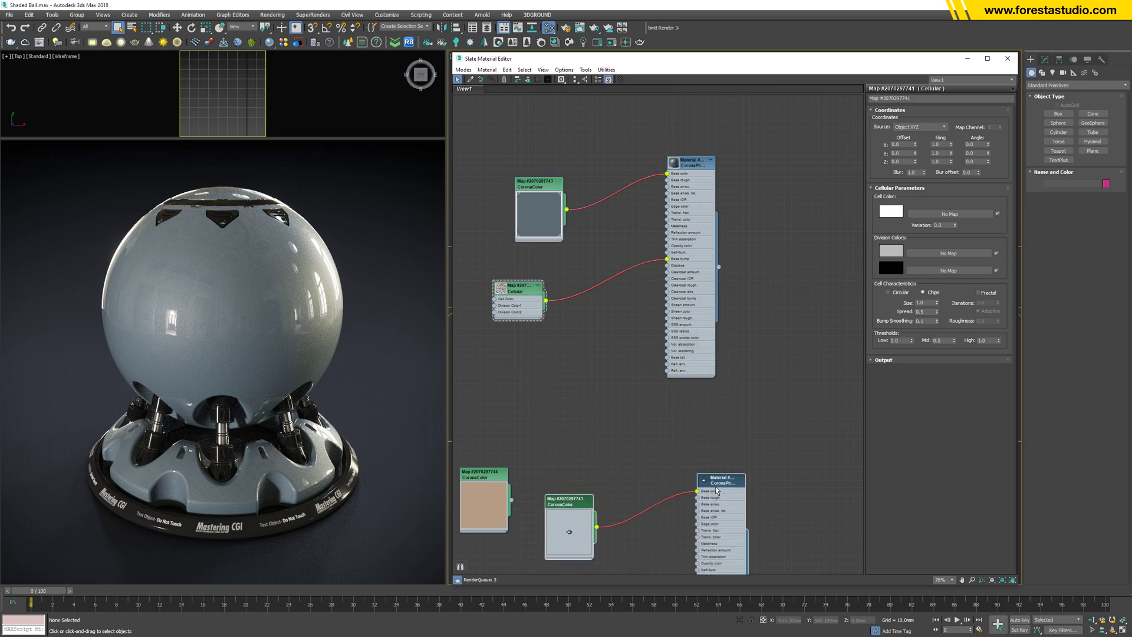
Wire the tan CoronaColor node into the copied material's Base color.
{"action": "scroll", "coordinate": [546, 470], "scroll_direction": "up", "scroll_amount": 1}
{"action": "scroll", "coordinate": [531, 418], "scroll_direction": "up", "scroll_amount": 1}
{"action": "middle_click_drag", "start_coordinate": [532, 418], "coordinate": [525, 479]}
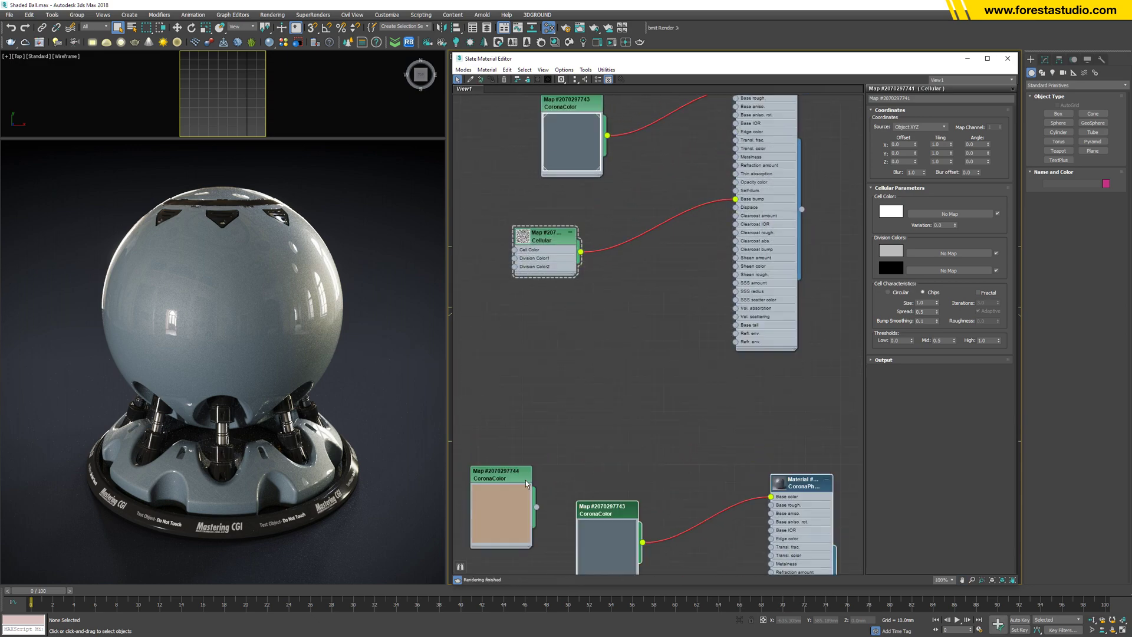
{"action": "left_click_drag", "start_coordinate": [513, 478], "coordinate": [649, 151]}
{"action": "middle_click_drag", "start_coordinate": [648, 151], "coordinate": [613, 305]}
{"action": "left_click_drag", "start_coordinate": [612, 305], "coordinate": [701, 248]}
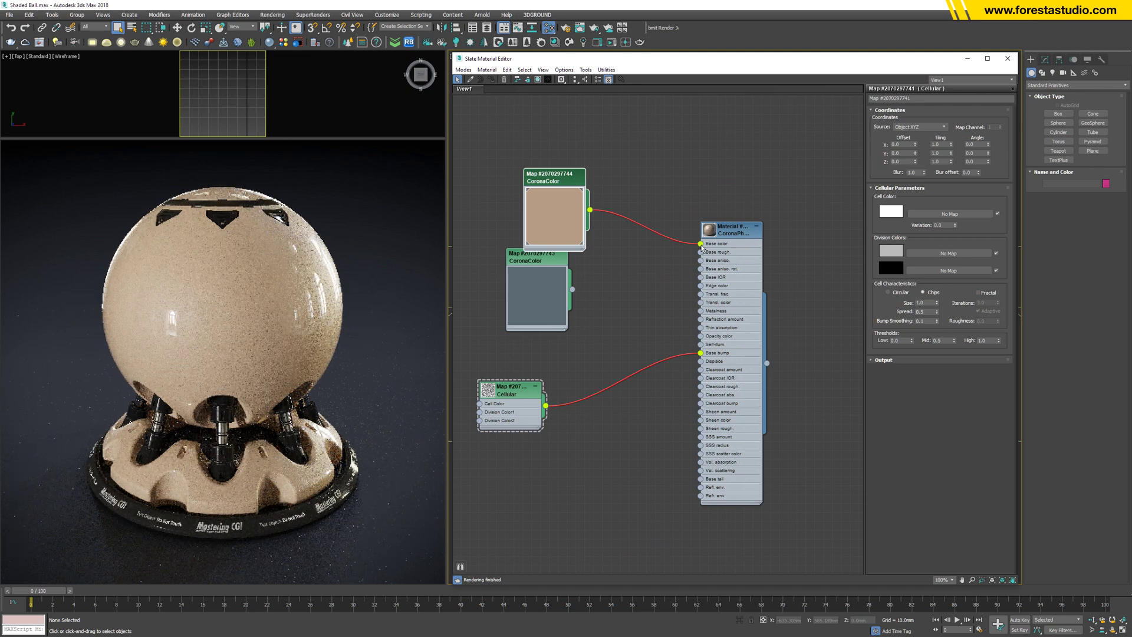
{"action": "middle_click_drag", "start_coordinate": [681, 359], "coordinate": [585, 273]}
Delete the unused grey CoronaColor node.
{"action": "scroll", "coordinate": [559, 196], "scroll_direction": "down", "scroll_amount": 3}
{"action": "left_click", "coordinate": [521, 230]}
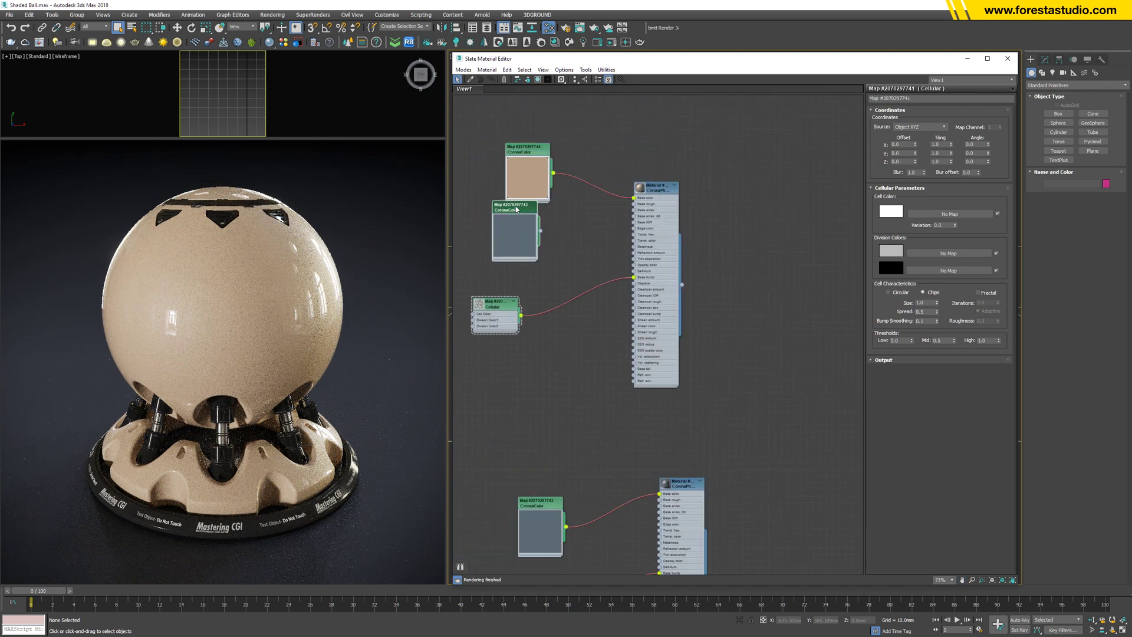
{"action": "key", "text": "Delete"}
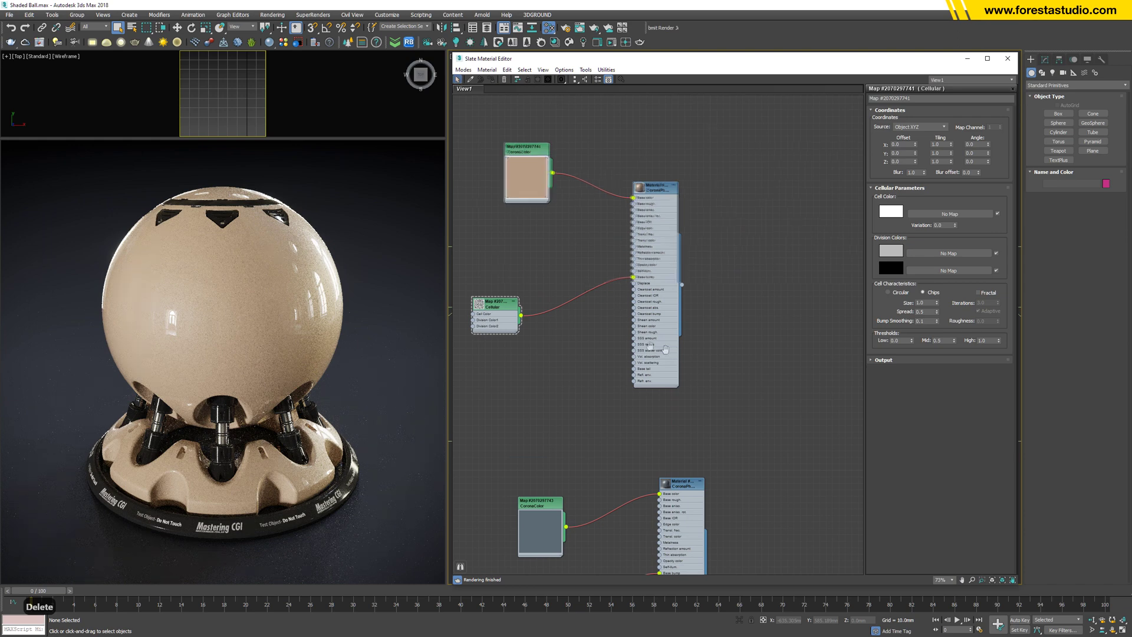
{"action": "middle_click_drag", "start_coordinate": [857, 380], "coordinate": [763, 291]}
{"action": "right_click", "coordinate": [744, 254]}
{"action": "mouse_move", "coordinate": [777, 270]}
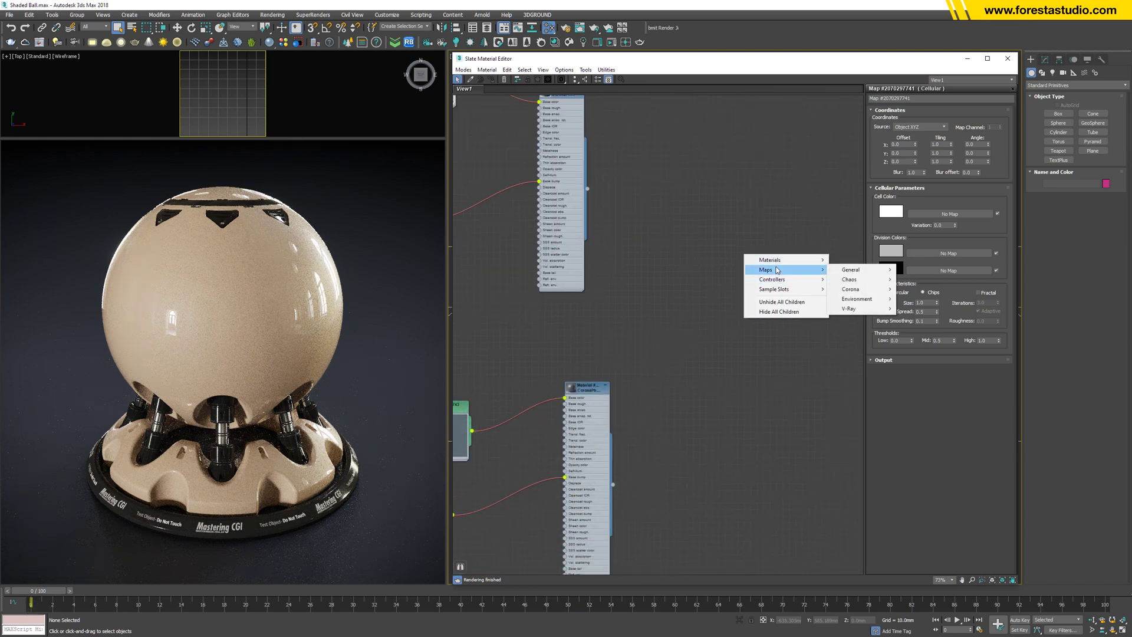
{"action": "mouse_move", "coordinate": [849, 289]}
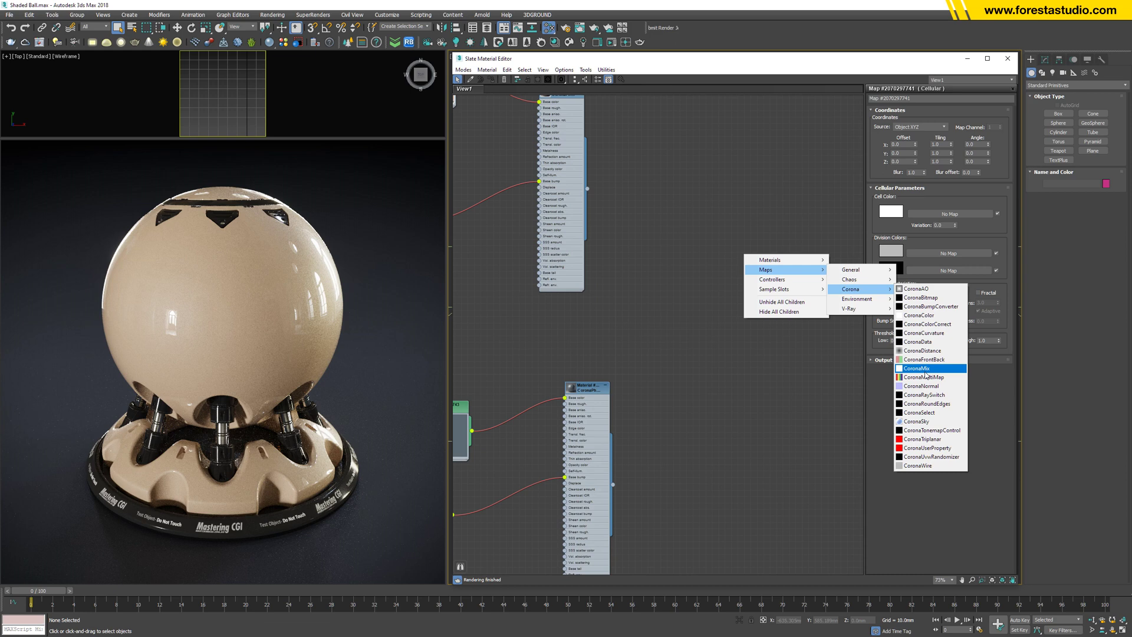
{"action": "left_click", "coordinate": [756, 210]}
Convert the tan material to a CoronaLayeredMtl, keeping the old material as a sub-material.
{"action": "middle_click_drag", "start_coordinate": [617, 220], "coordinate": [606, 408]}
{"action": "right_click", "coordinate": [553, 278]}
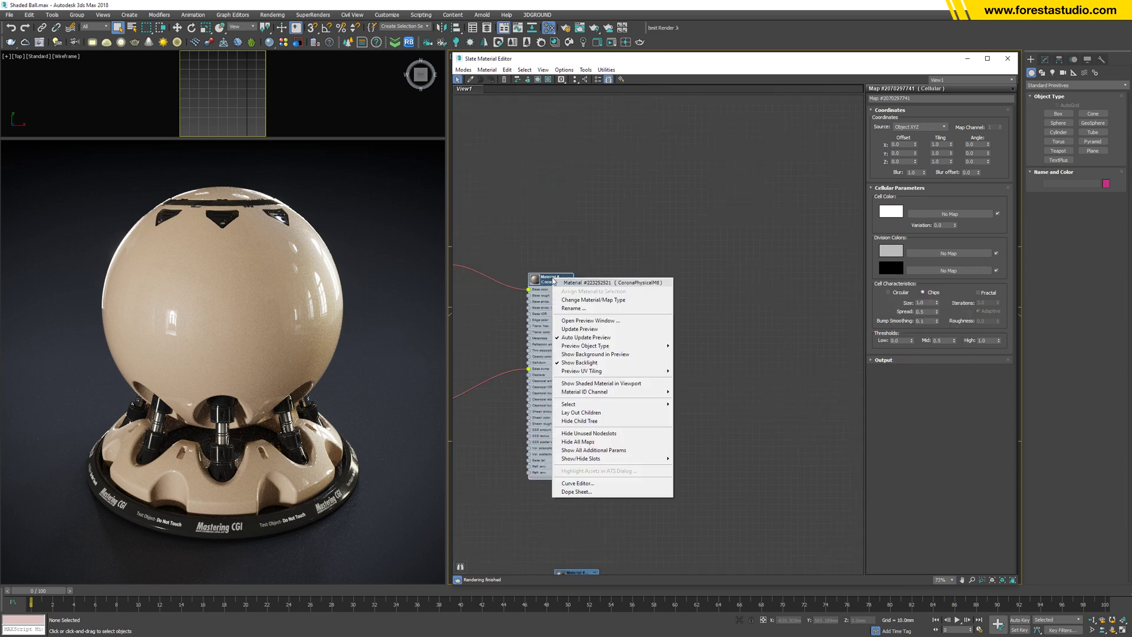
{"action": "left_click", "coordinate": [591, 300]}
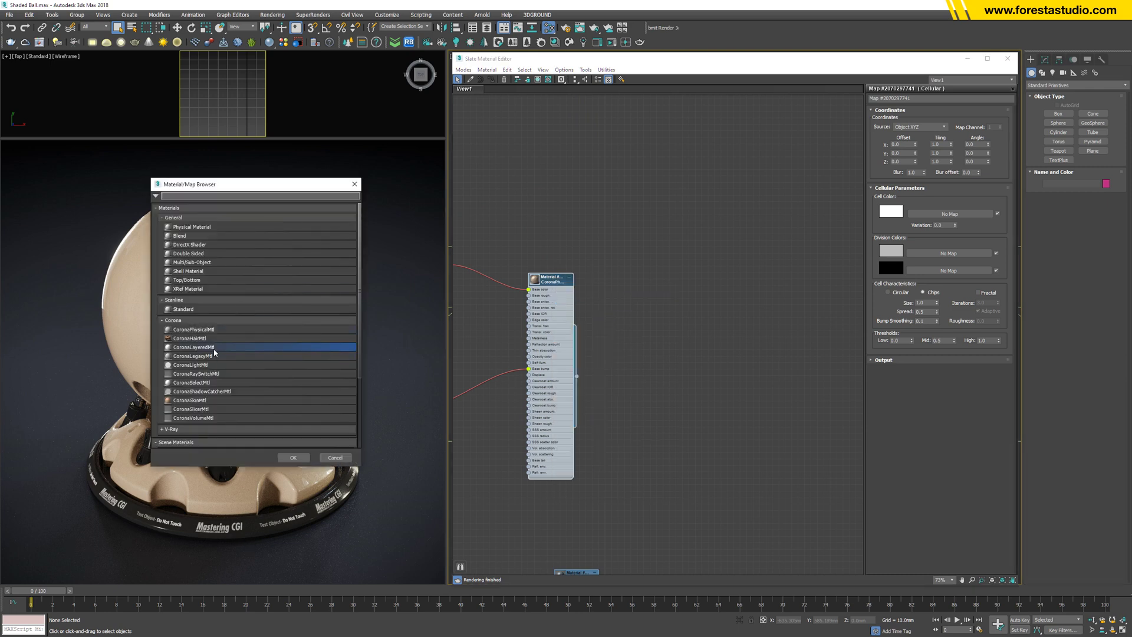
{"action": "double_click", "coordinate": [194, 329]}
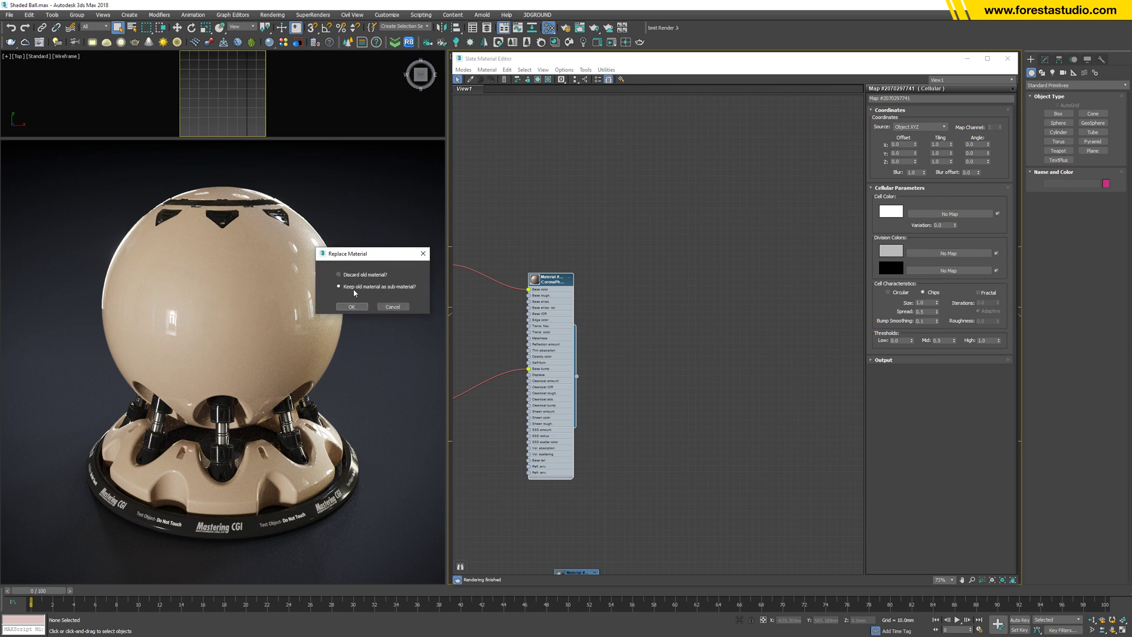
{"action": "left_click", "coordinate": [351, 307]}
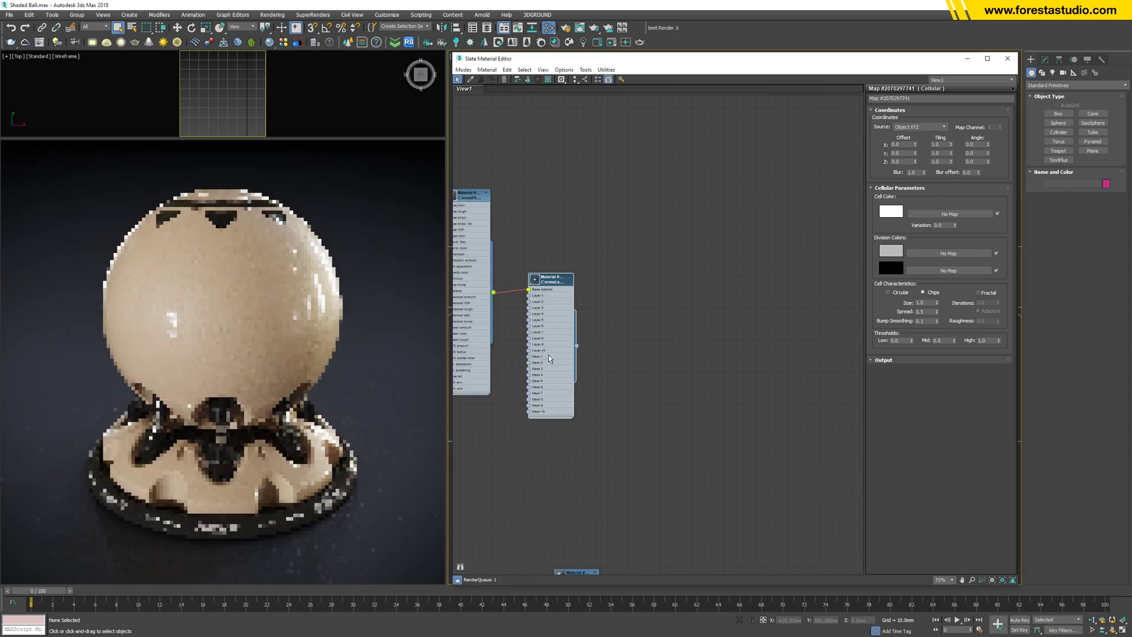
Connect the grey-blue paint material into Layer 1 of the layered material.
{"action": "middle_click_drag", "start_coordinate": [534, 322], "coordinate": [671, 326]}
{"action": "scroll", "coordinate": [672, 327], "scroll_direction": "down", "scroll_amount": 2}
{"action": "middle_click_drag", "start_coordinate": [713, 442], "coordinate": [718, 361]}
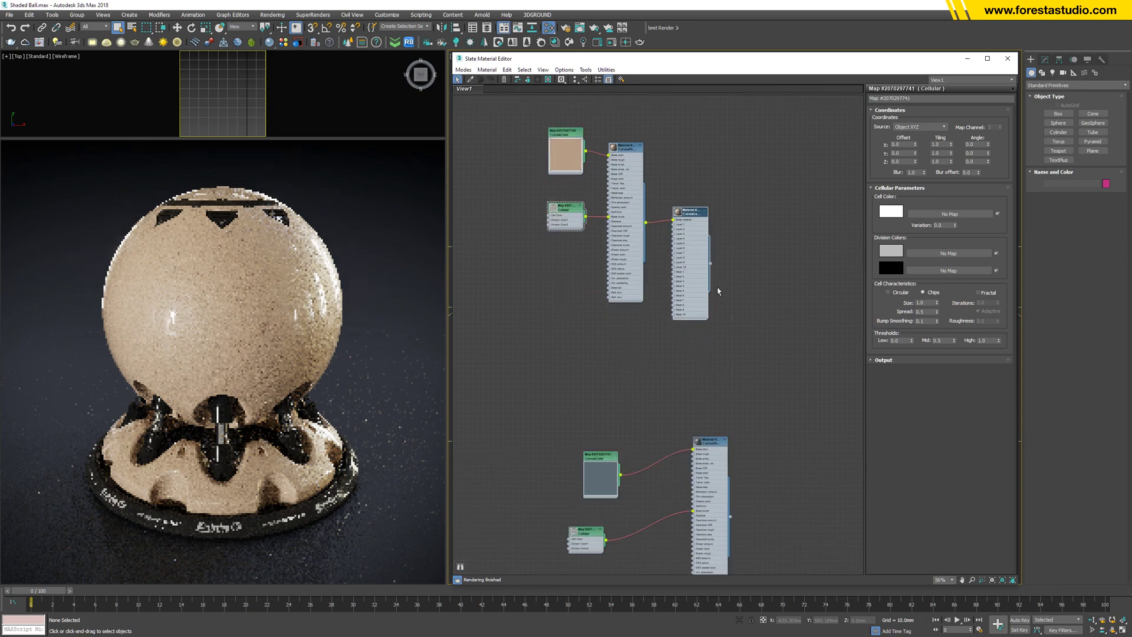
{"action": "left_click_drag", "start_coordinate": [680, 263], "coordinate": [540, 587]}
{"action": "middle_click_drag", "start_coordinate": [662, 414], "coordinate": [582, 364]}
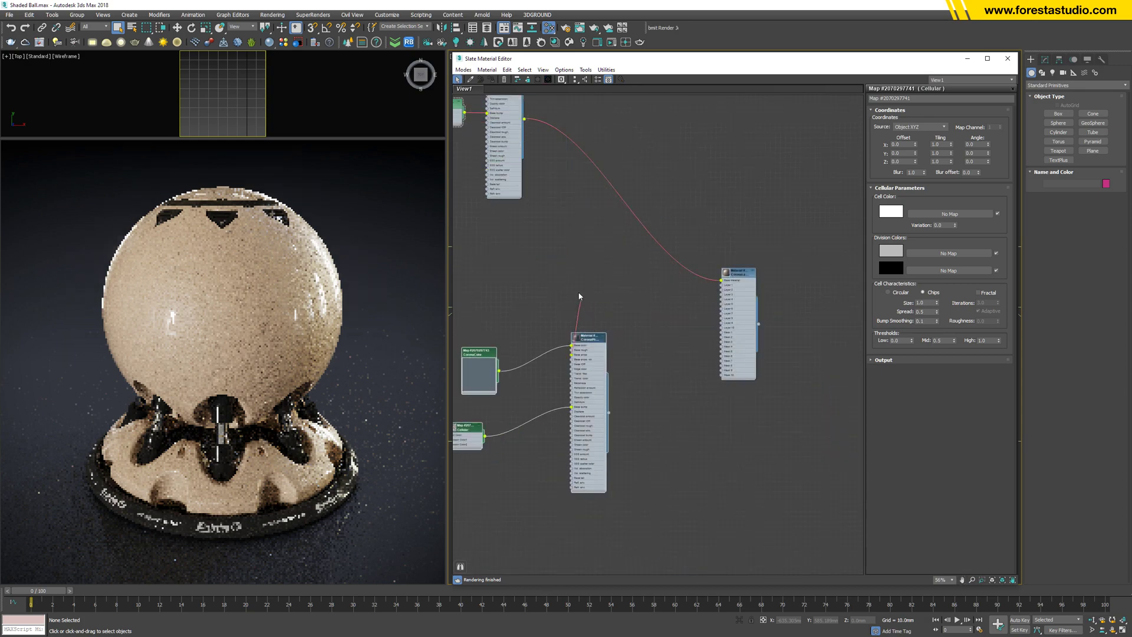
{"action": "left_click_drag", "start_coordinate": [579, 294], "coordinate": [577, 291]}
{"action": "left_click", "coordinate": [636, 349]}
{"action": "scroll", "coordinate": [618, 395], "scroll_direction": "up", "scroll_amount": 5}
{"action": "left_click_drag", "start_coordinate": [603, 424], "coordinate": [790, 211]}
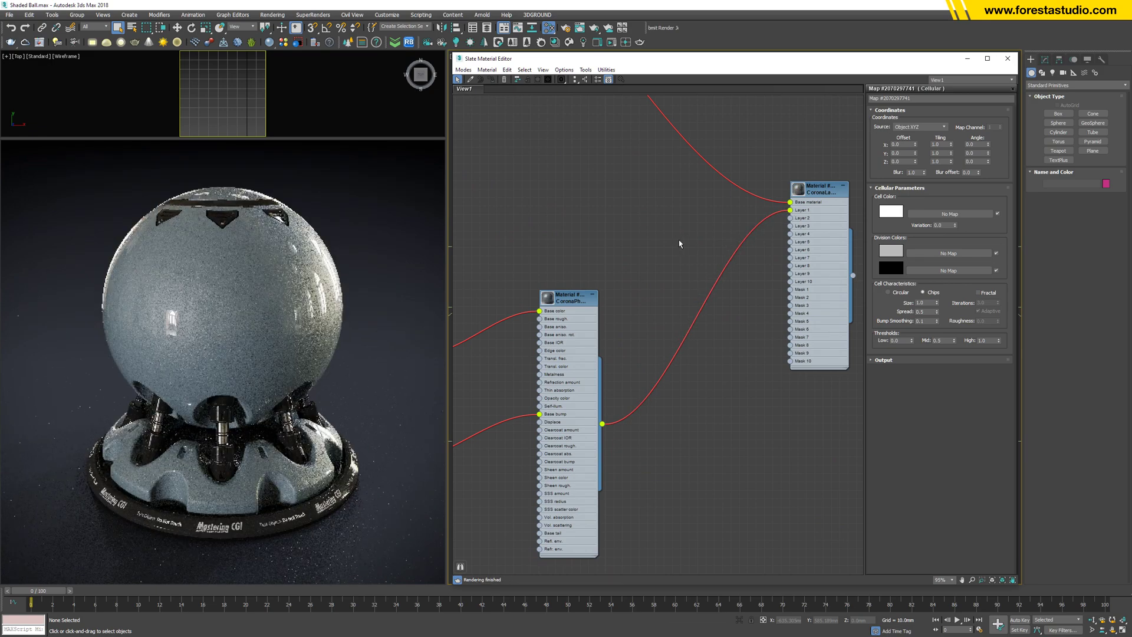
{"action": "middle_click_drag", "start_coordinate": [680, 244], "coordinate": [600, 277]}
{"action": "left_click_drag", "start_coordinate": [734, 244], "coordinate": [775, 348]}
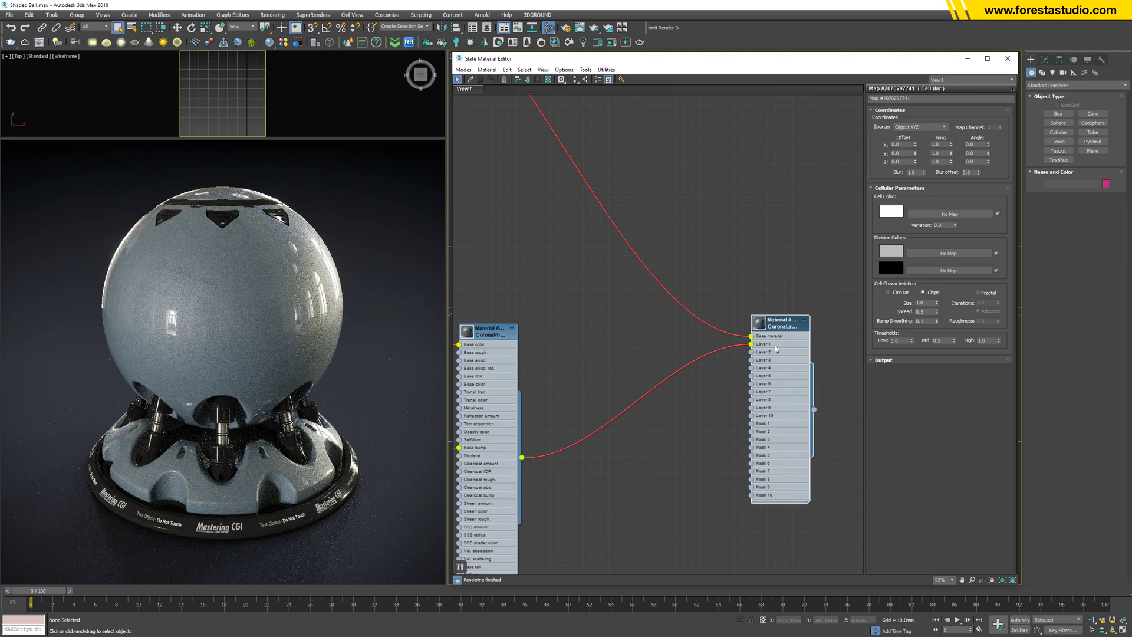
{"action": "middle_click_drag", "start_coordinate": [687, 477], "coordinate": [696, 305]}
Add a Falloff map node and wire it into the layered material's Mask 1.
{"action": "right_click", "coordinate": [626, 401]}
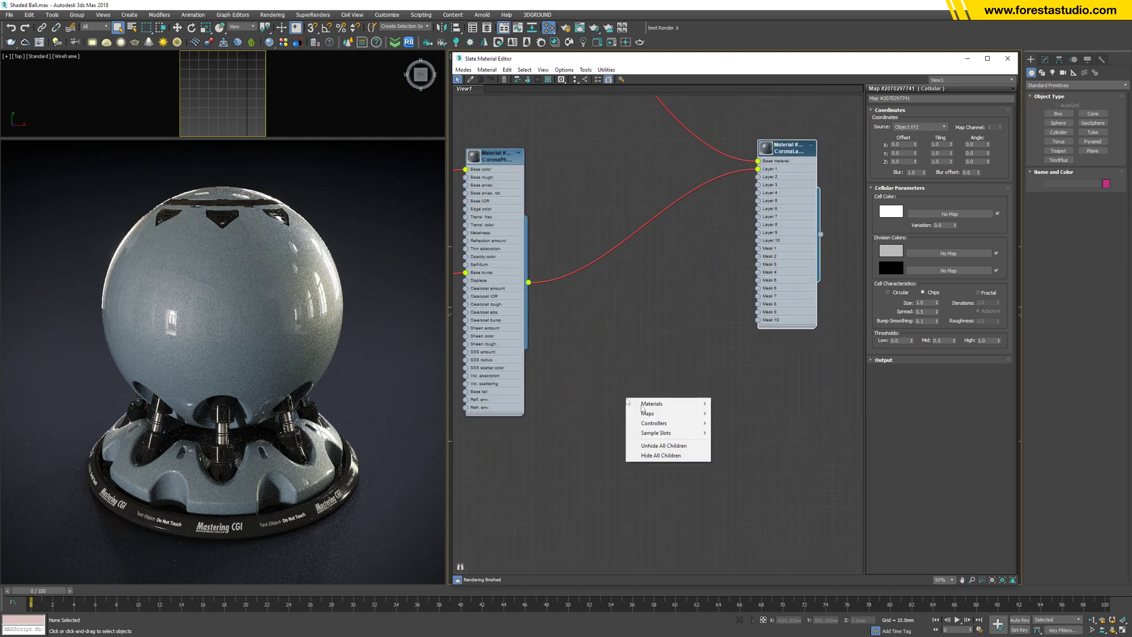
{"action": "mouse_move", "coordinate": [647, 413]}
{"action": "mouse_move", "coordinate": [741, 419]}
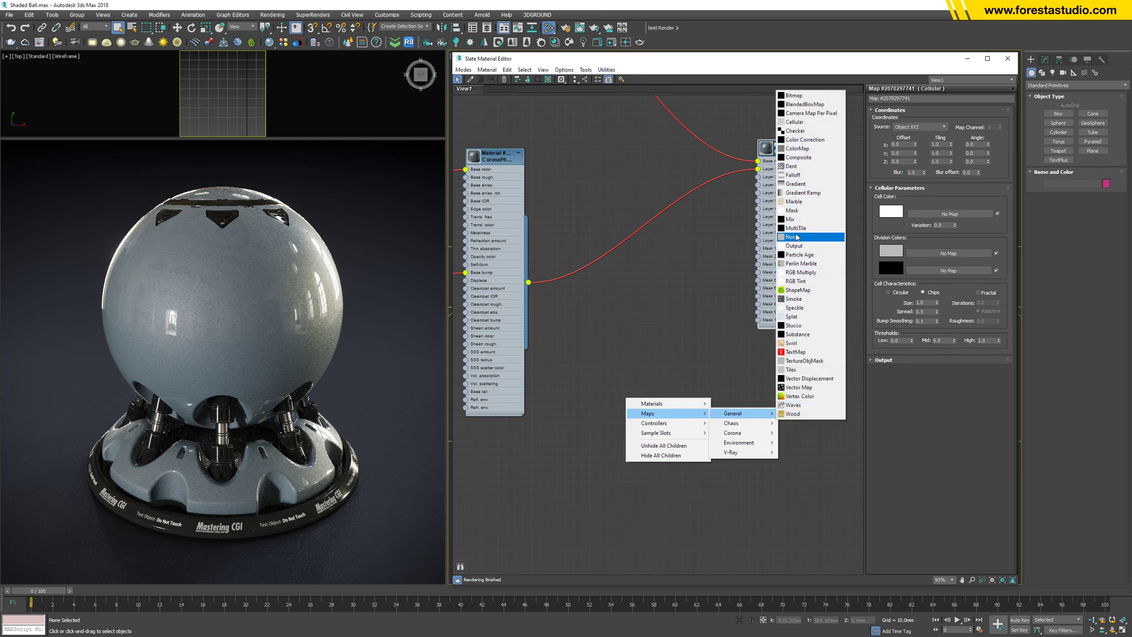
{"action": "left_click", "coordinate": [793, 175]}
{"action": "scroll", "coordinate": [679, 399], "scroll_direction": "up", "scroll_amount": 2}
{"action": "middle_click_drag", "start_coordinate": [679, 399], "coordinate": [629, 455]}
{"action": "left_click_drag", "start_coordinate": [628, 456], "coordinate": [744, 261]}
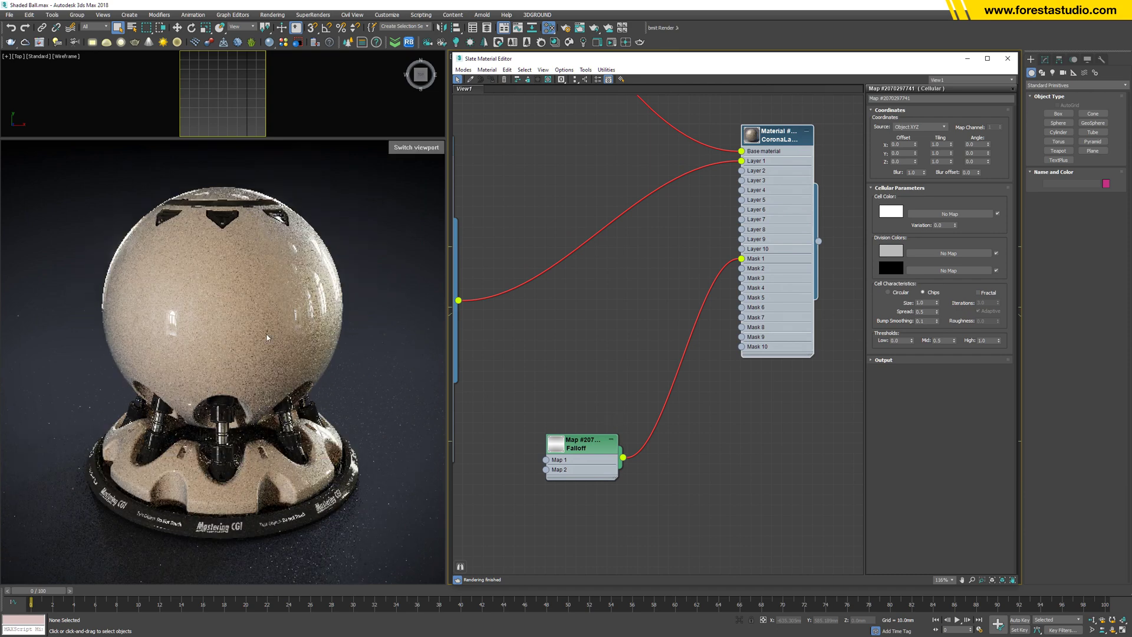
Check the interactive render, then open the Falloff map's parameters.
{"action": "key", "text": "ctrl+2"}
{"action": "mouse_move", "coordinate": [274, 183]}
{"action": "left_mouse_down"}
{"action": "mouse_move", "coordinate": [319, 283]}
{"action": "mouse_move", "coordinate": [306, 377]}
{"action": "mouse_move", "coordinate": [332, 232]}
{"action": "left_mouse_up"}
{"action": "mouse_move", "coordinate": [219, 174]}
{"action": "left_mouse_down"}
{"action": "mouse_move", "coordinate": [109, 396]}
{"action": "mouse_move", "coordinate": [176, 230]}
{"action": "mouse_move", "coordinate": [207, 192]}
{"action": "mouse_move", "coordinate": [220, 372]}
{"action": "mouse_move", "coordinate": [268, 236]}
{"action": "left_mouse_up"}
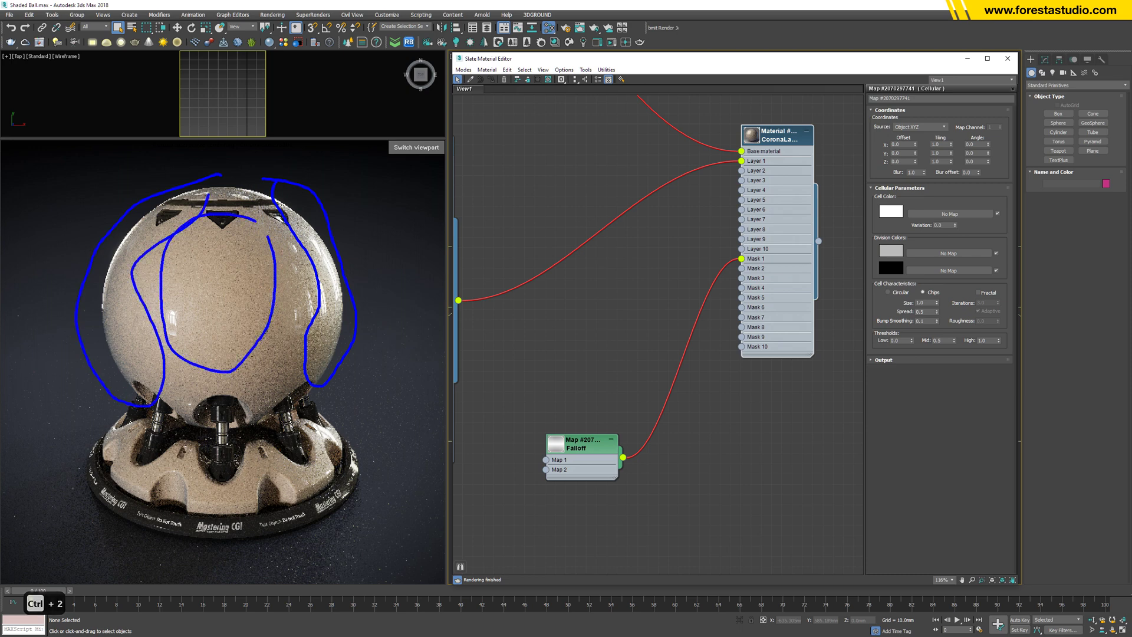
{"action": "mouse_move", "coordinate": [206, 264]}
{"action": "left_mouse_down"}
{"action": "mouse_move", "coordinate": [231, 291]}
{"action": "mouse_move", "coordinate": [203, 302]}
{"action": "left_mouse_up"}
{"action": "key", "text": "Escape"}
{"action": "middle_click_drag", "start_coordinate": [715, 416], "coordinate": [565, 517]}
{"action": "scroll", "coordinate": [685, 434], "scroll_direction": "down", "scroll_amount": 3}
{"action": "scroll", "coordinate": [563, 514], "scroll_direction": "down", "scroll_amount": 1}
{"action": "double_click", "coordinate": [469, 539]}
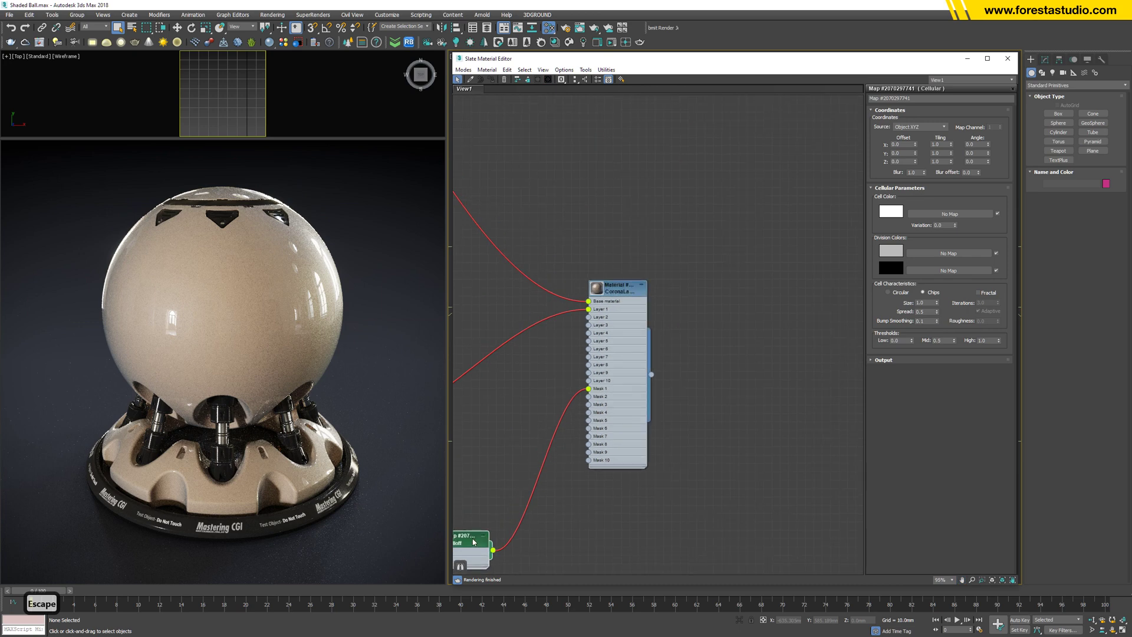
Set the Falloff type to Fresnel.
{"action": "middle_click_drag", "start_coordinate": [700, 456], "coordinate": [606, 483]}
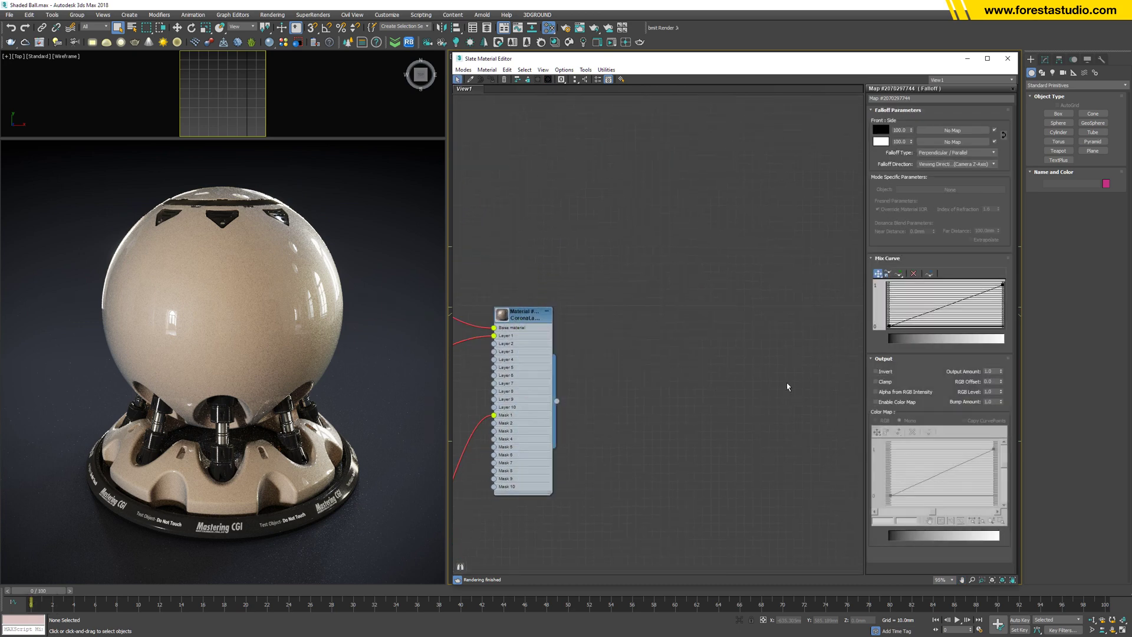
{"action": "middle_click_drag", "start_coordinate": [629, 427], "coordinate": [698, 401]}
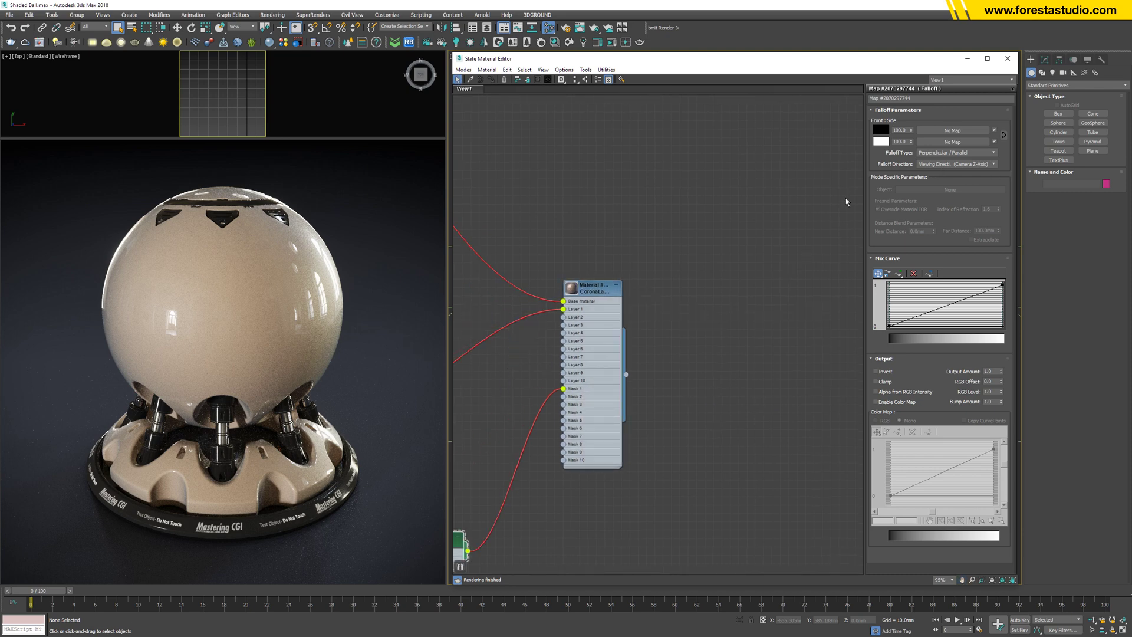
{"action": "middle_click_drag", "start_coordinate": [846, 202], "coordinate": [827, 225]}
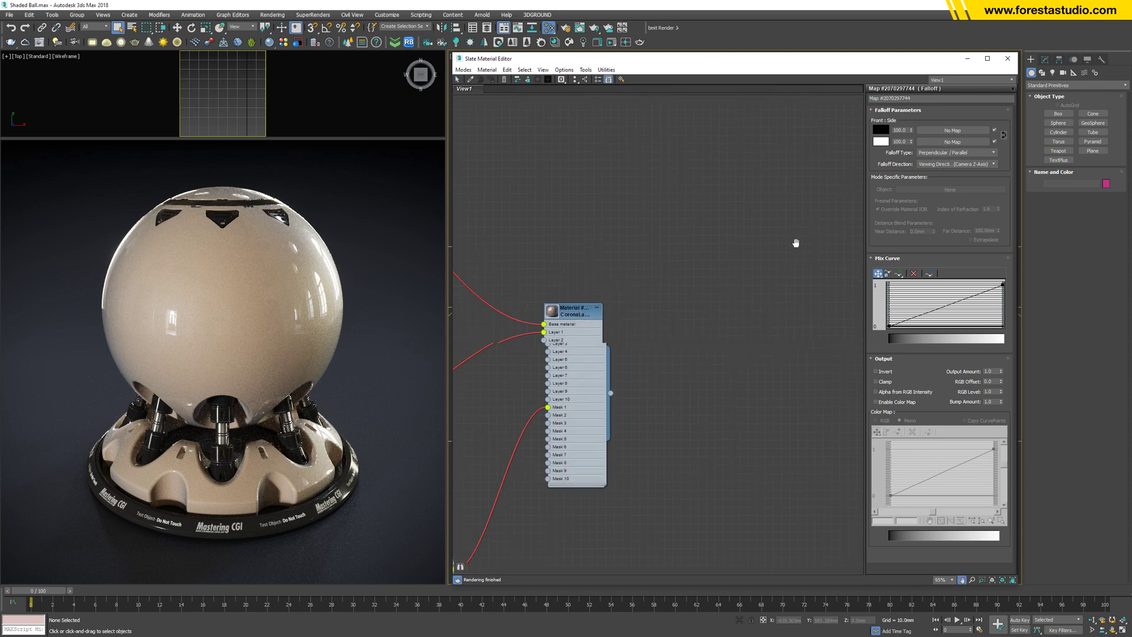
{"action": "left_click", "coordinate": [950, 154]}
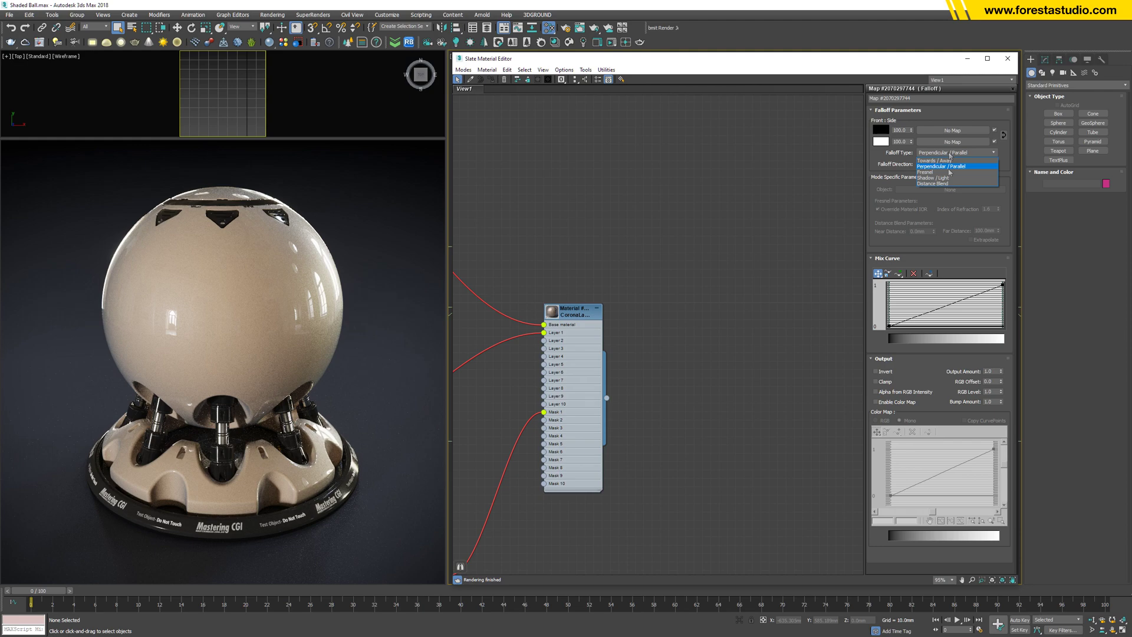
{"action": "left_click", "coordinate": [948, 172]}
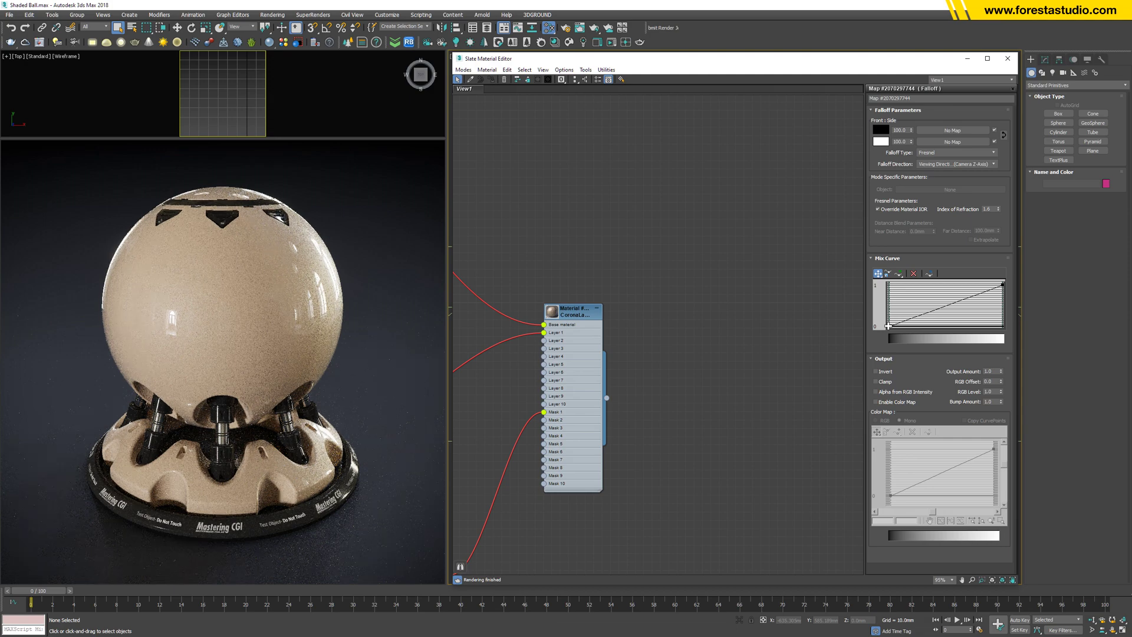
Make both Mix Curve end points Bezier-Corner and bend the curve to rise steeply.
{"action": "right_click", "coordinate": [888, 325]}
{"action": "left_click", "coordinate": [908, 352]}
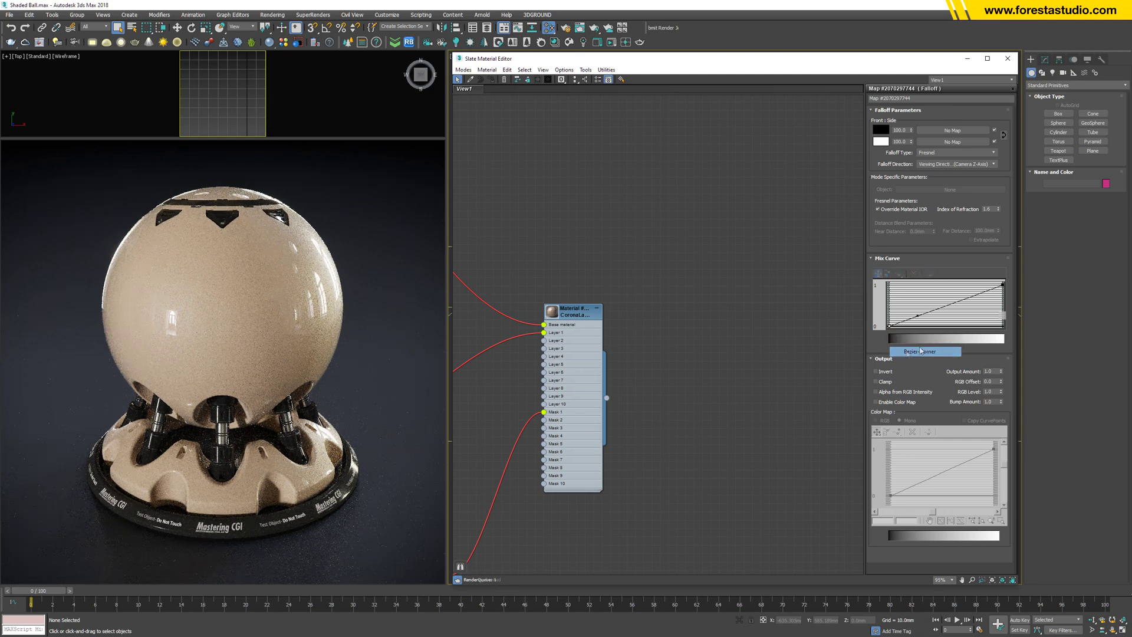
{"action": "right_click", "coordinate": [1004, 283]}
{"action": "left_click", "coordinate": [1024, 310]}
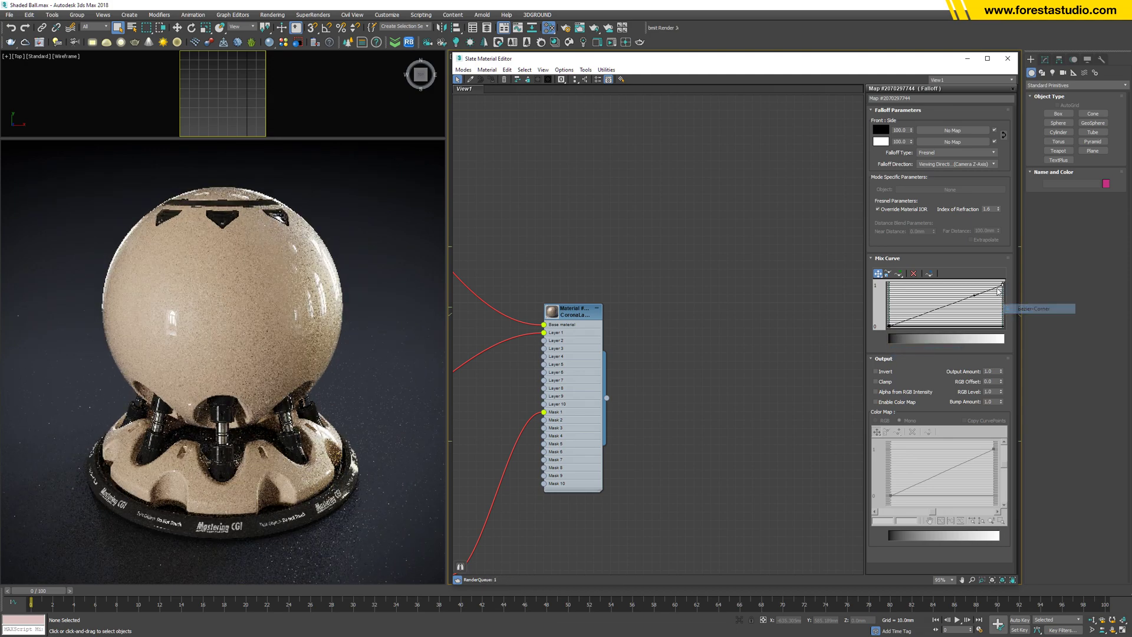
{"action": "left_click_drag", "start_coordinate": [974, 295], "coordinate": [874, 282]}
{"action": "right_click", "coordinate": [889, 325]}
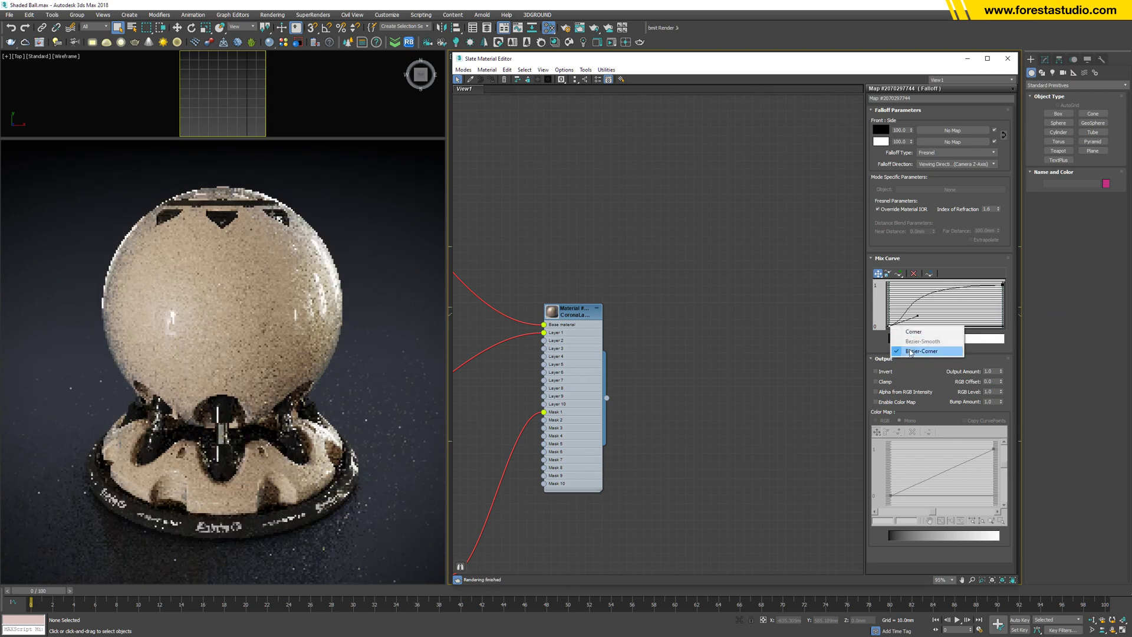
{"action": "left_click", "coordinate": [917, 320]}
{"action": "left_click_drag", "start_coordinate": [918, 318], "coordinate": [888, 290]}
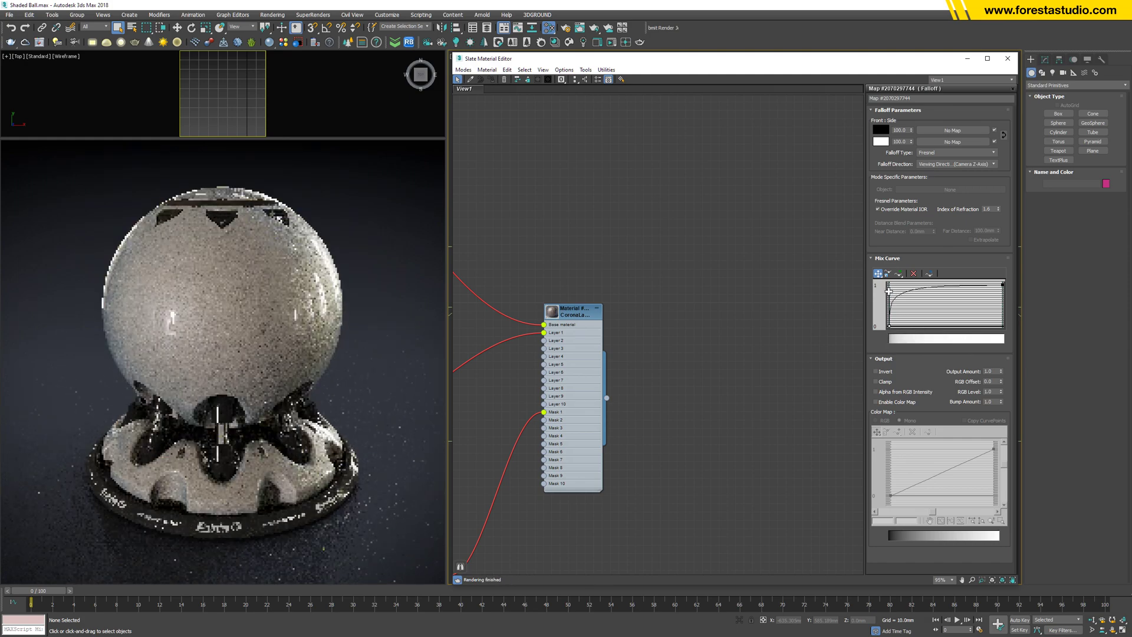
{"action": "left_click_drag", "start_coordinate": [884, 294], "coordinate": [889, 293]}
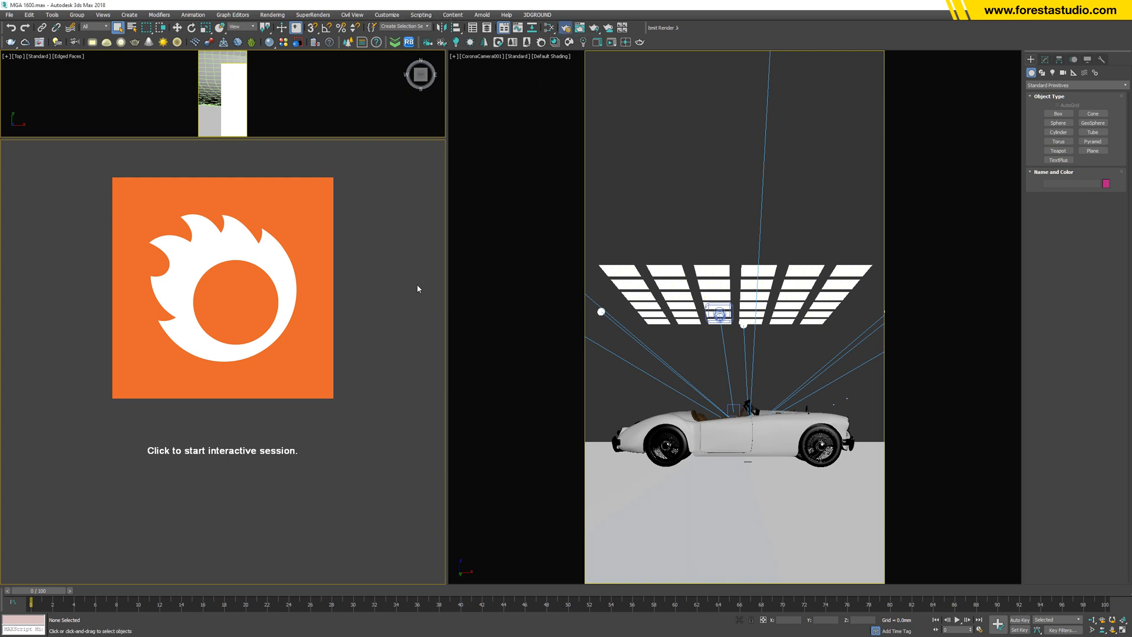
Set the render output size to HDTV 1920x1080 in Render Setup.
{"action": "key", "text": "F10"}
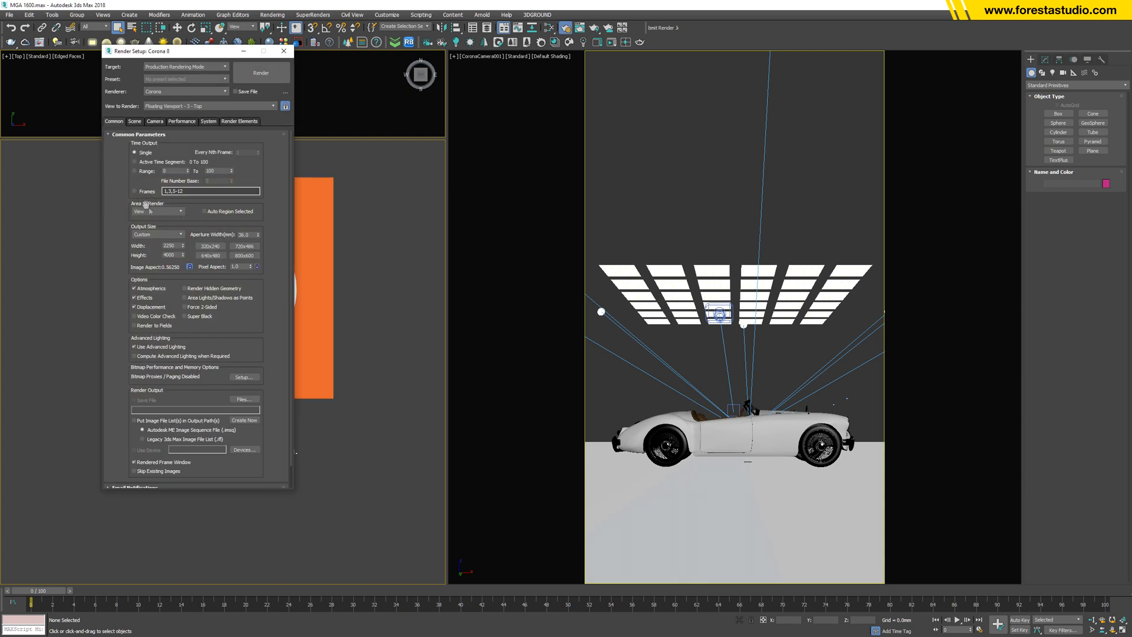
{"action": "left_click", "coordinate": [164, 235]}
{"action": "left_click", "coordinate": [165, 236]}
{"action": "left_click", "coordinate": [167, 235]}
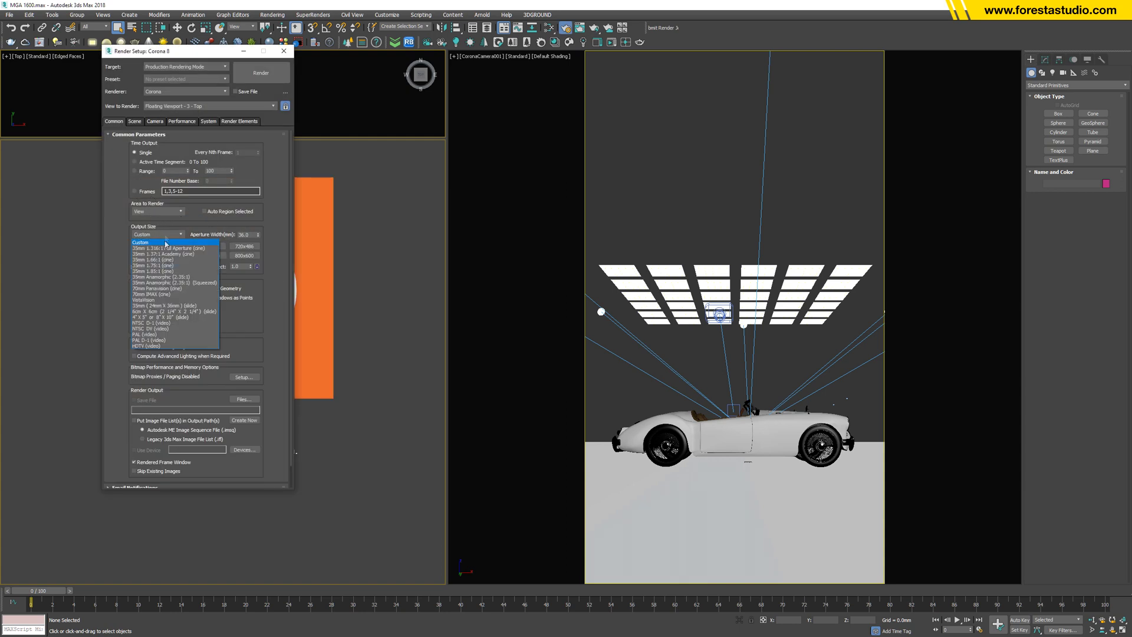
{"action": "left_click", "coordinate": [173, 346]}
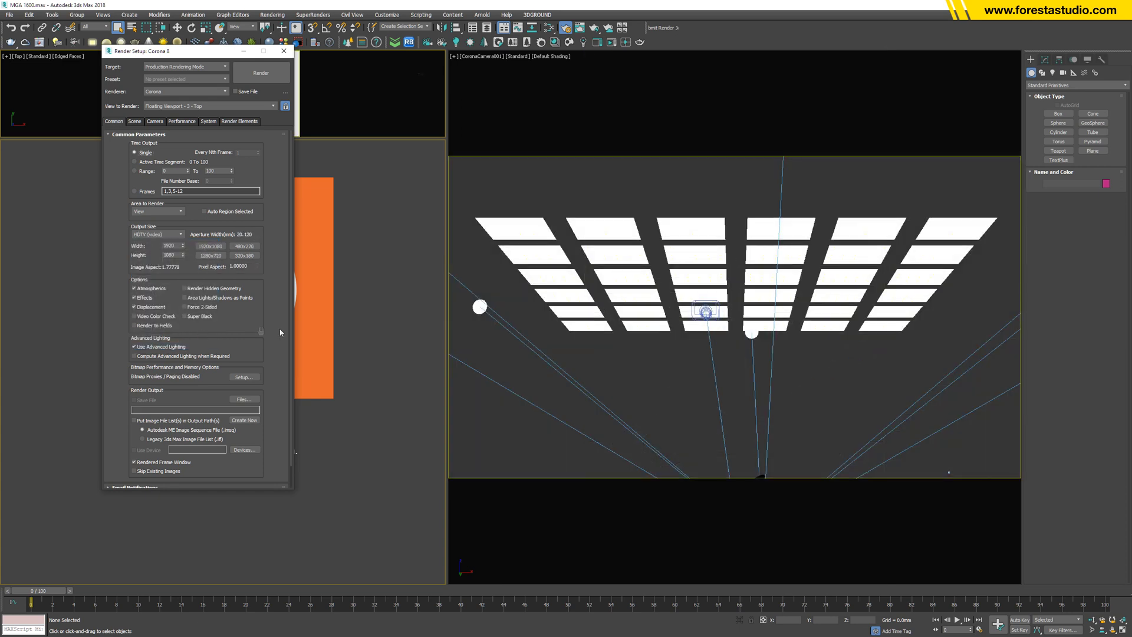
View the scene through CoronaCamera002 and start the interactive Corona render there.
{"action": "left_click", "coordinate": [491, 58]}
{"action": "mouse_move", "coordinate": [501, 65]}
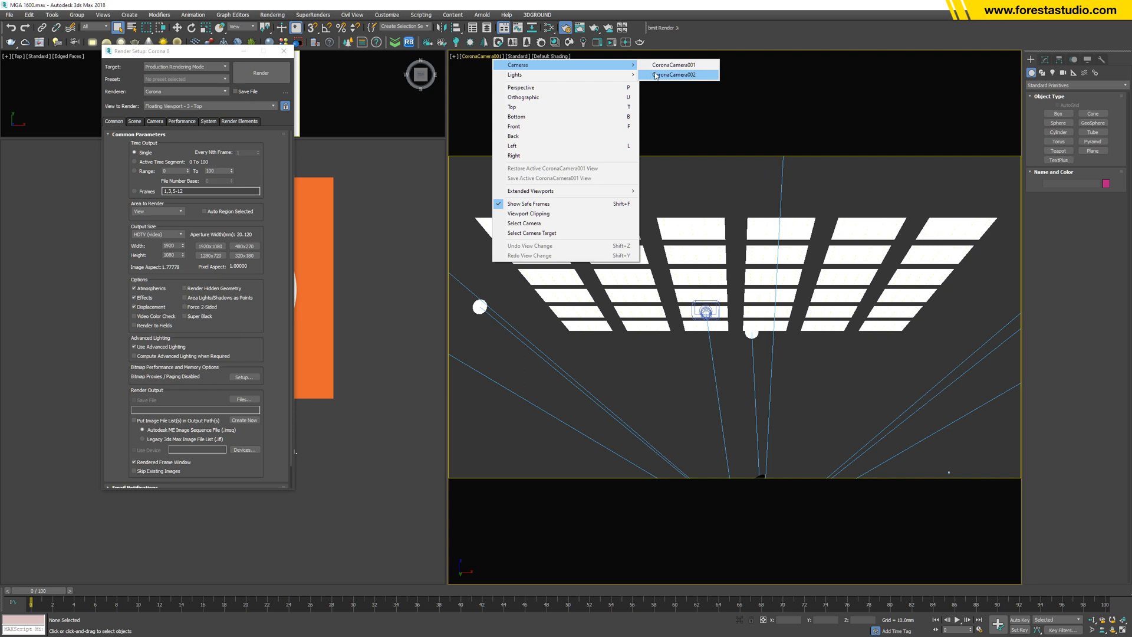
{"action": "left_click", "coordinate": [656, 75]}
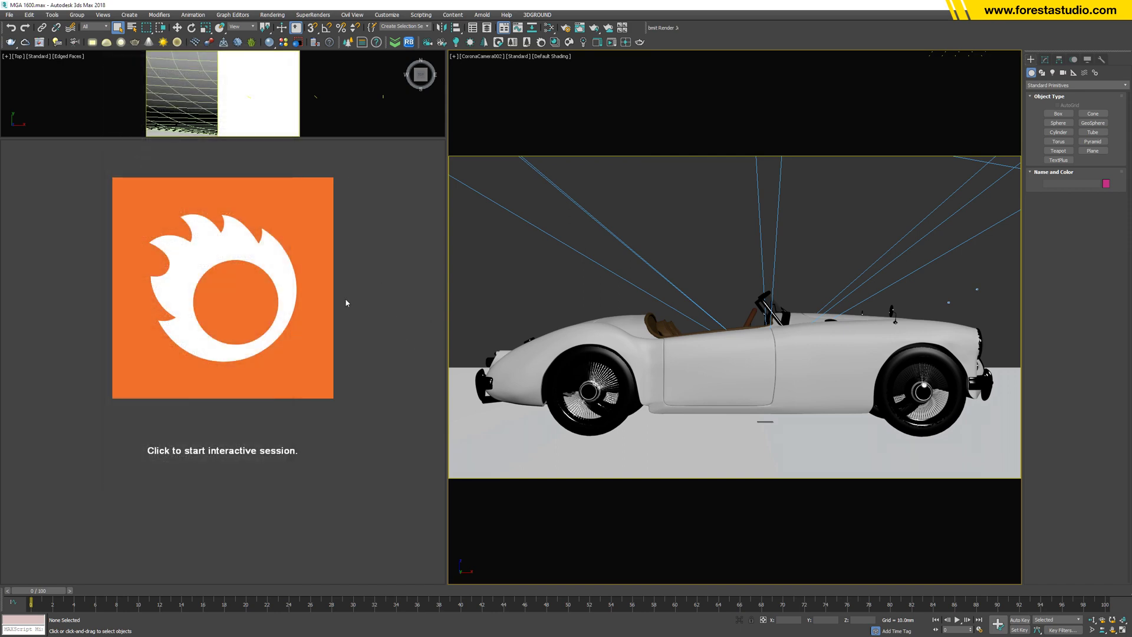
{"action": "left_click", "coordinate": [271, 141]}
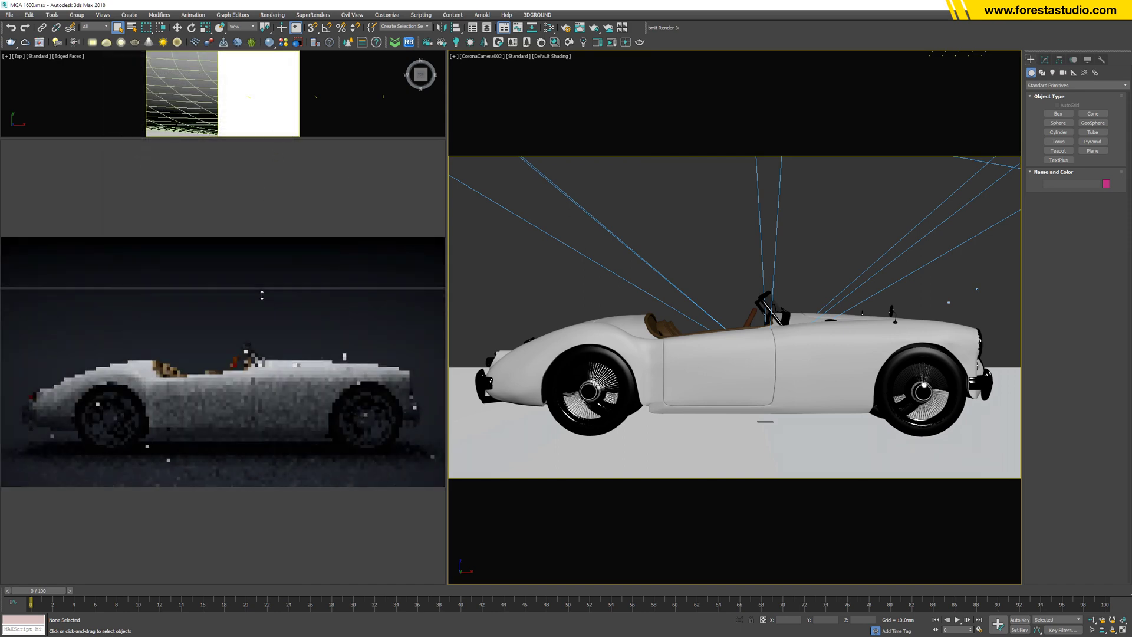
{"action": "left_click_drag", "start_coordinate": [271, 138], "coordinate": [264, 329]}
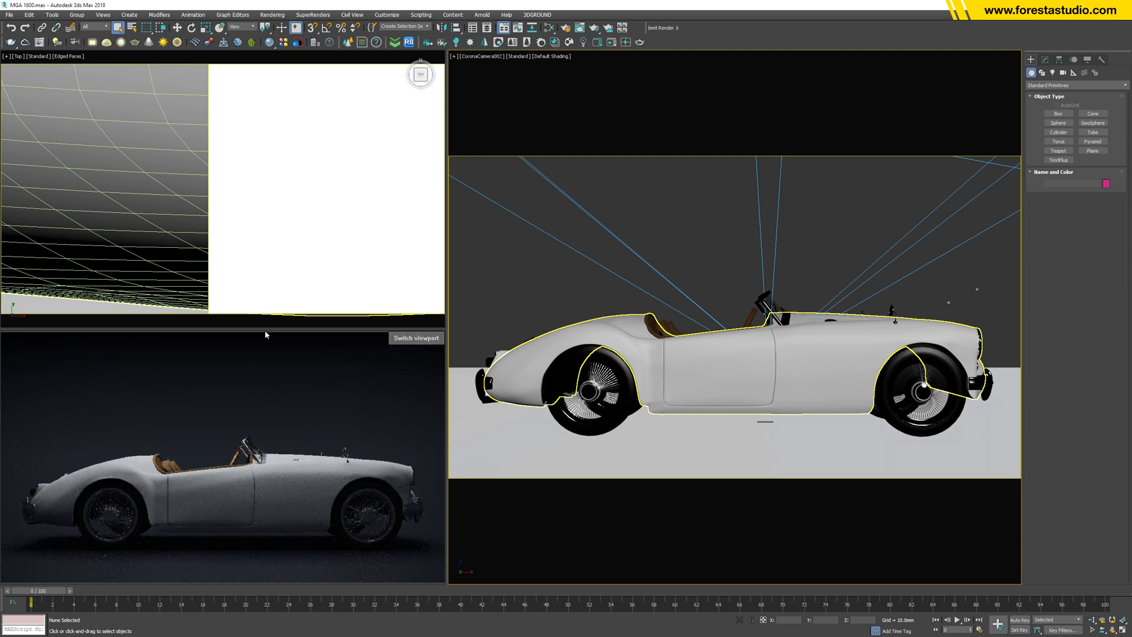
Switch the other viewport to CoronaCamera002, make it active, and open the Slate Material Editor.
{"action": "left_click", "coordinate": [252, 235]}
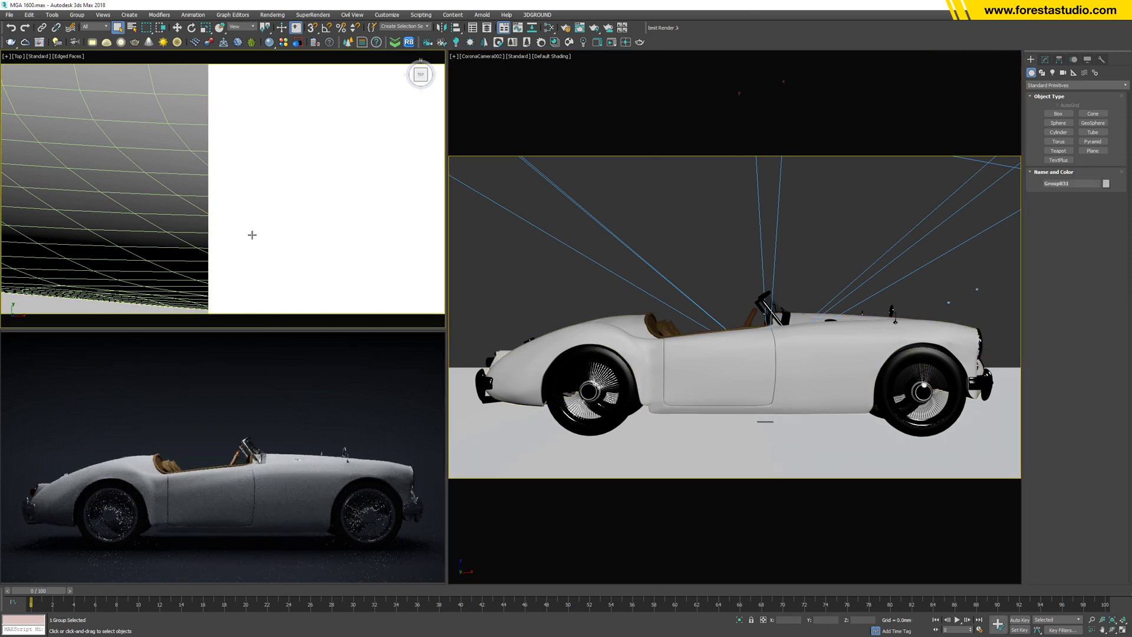
{"action": "key", "text": "c"}
{"action": "double_click", "coordinate": [540, 264]}
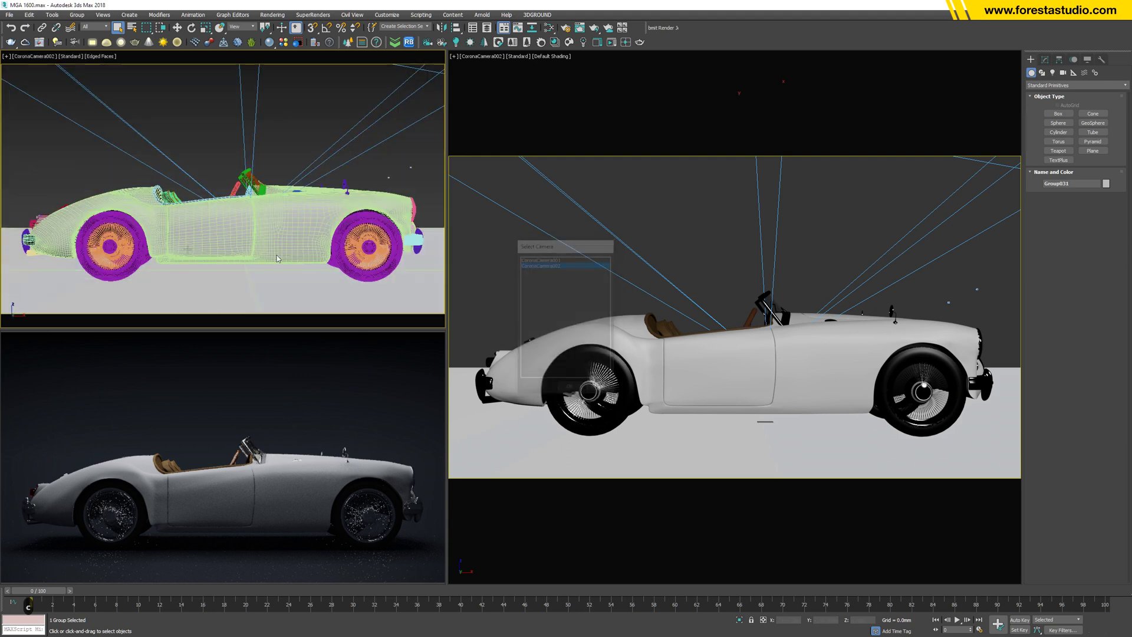
{"action": "key", "text": "ctrl+d"}
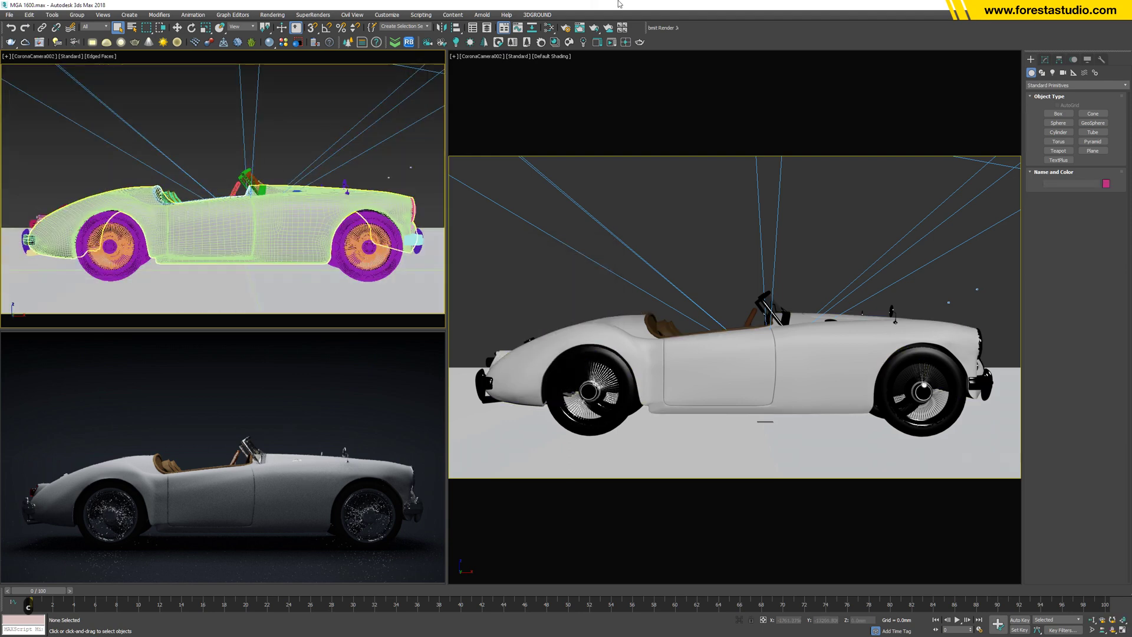
{"action": "left_click", "coordinate": [520, 284]}
{"action": "key", "text": "m"}
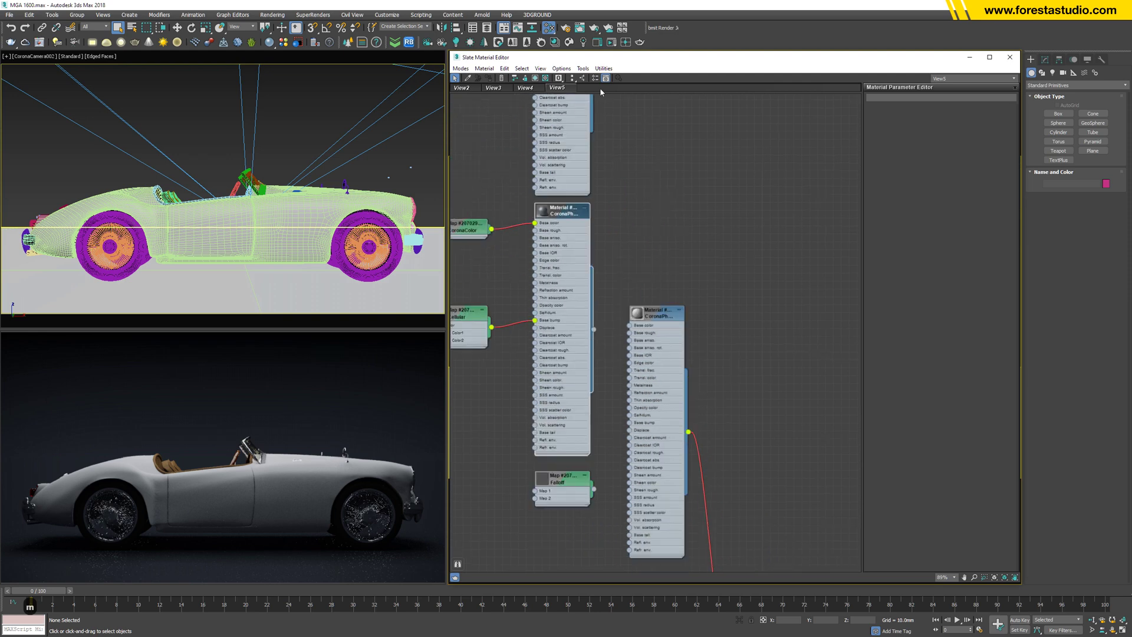
Create a View6 node view, pick the car body's material into it, and show CoronaPhysical parameters.
{"action": "right_click", "coordinate": [599, 87]}
{"action": "left_click", "coordinate": [637, 94]}
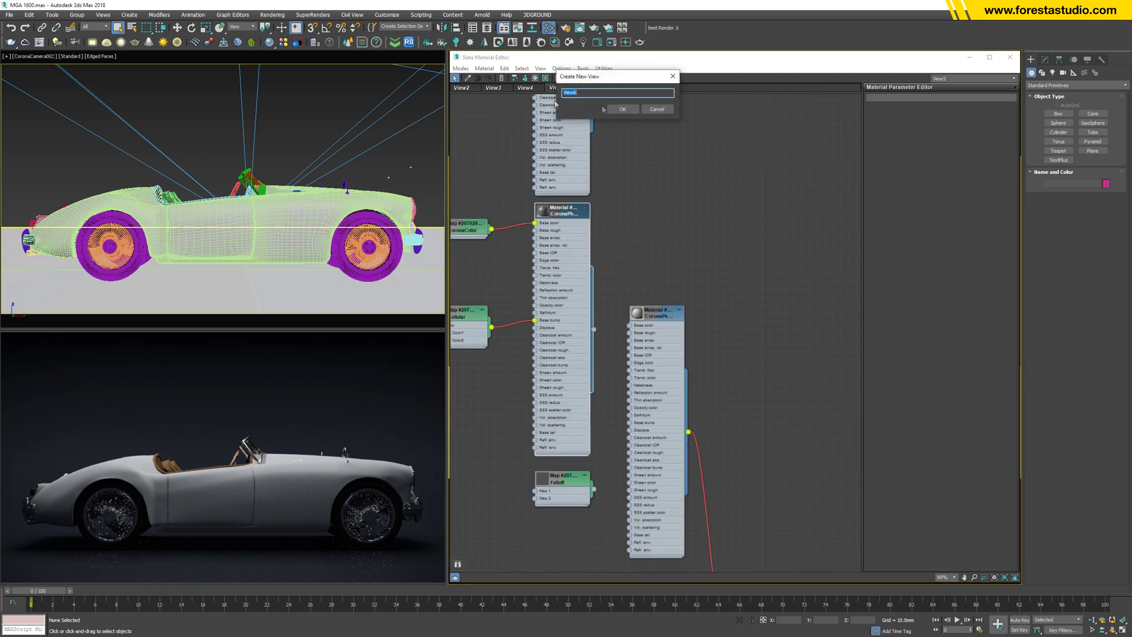
{"action": "left_click", "coordinate": [623, 109]}
{"action": "left_click", "coordinate": [468, 79]}
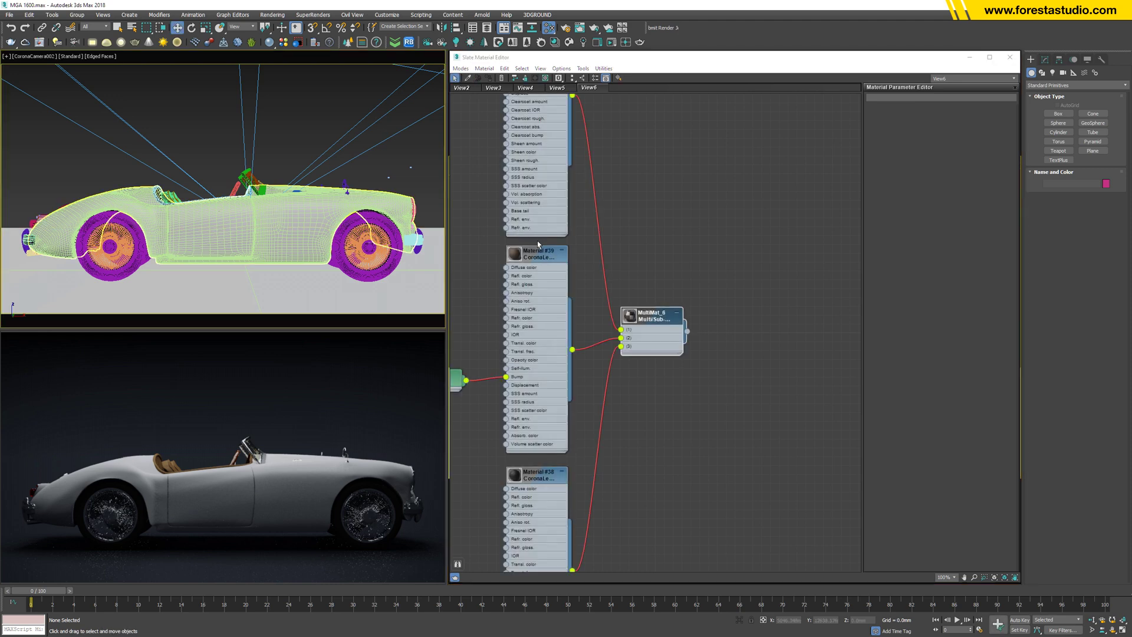
{"action": "middle_click_drag", "start_coordinate": [540, 245], "coordinate": [539, 306]}
{"action": "middle_click_drag", "start_coordinate": [672, 187], "coordinate": [625, 387]}
{"action": "scroll", "coordinate": [613, 300], "scroll_direction": "up", "scroll_amount": 1}
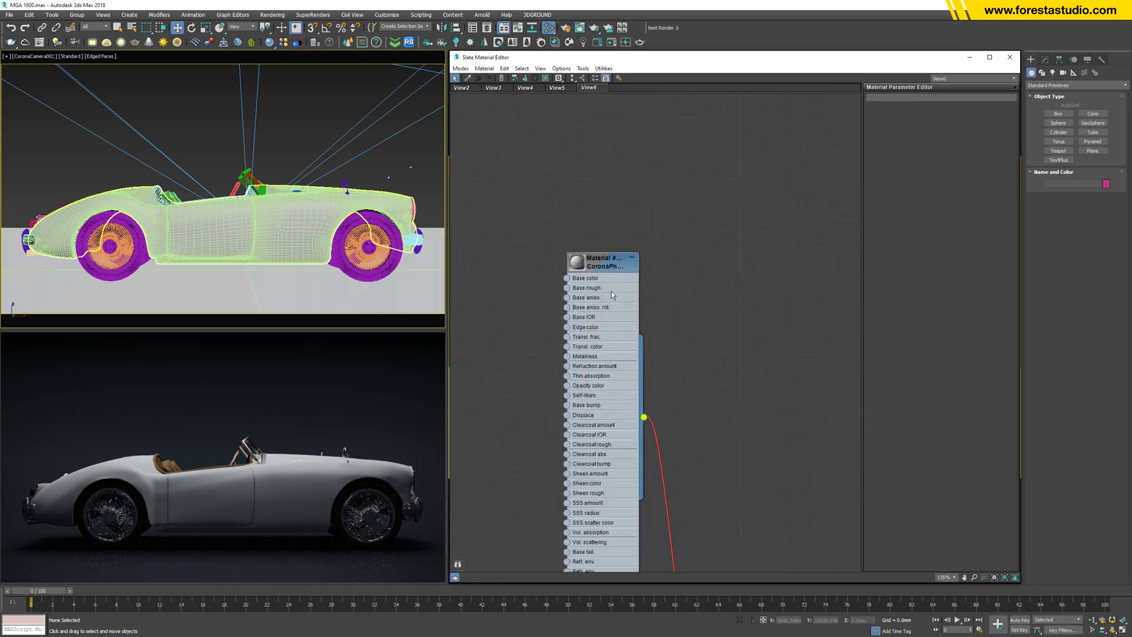
{"action": "middle_click_drag", "start_coordinate": [613, 299], "coordinate": [634, 267]}
{"action": "left_click", "coordinate": [631, 228]}
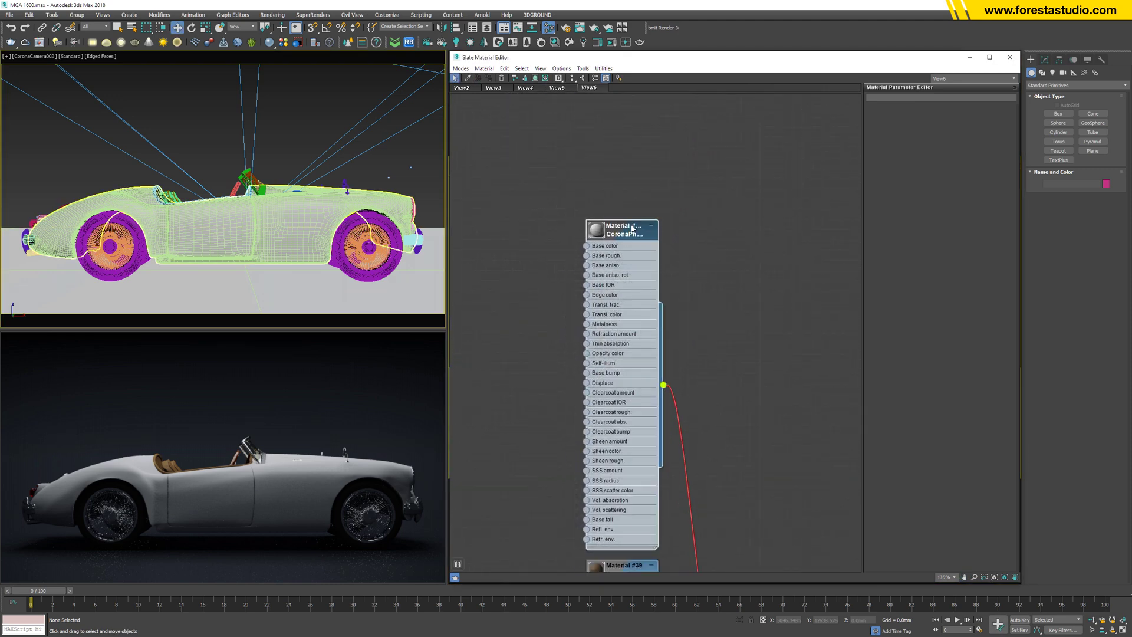
{"action": "double_click", "coordinate": [629, 438]}
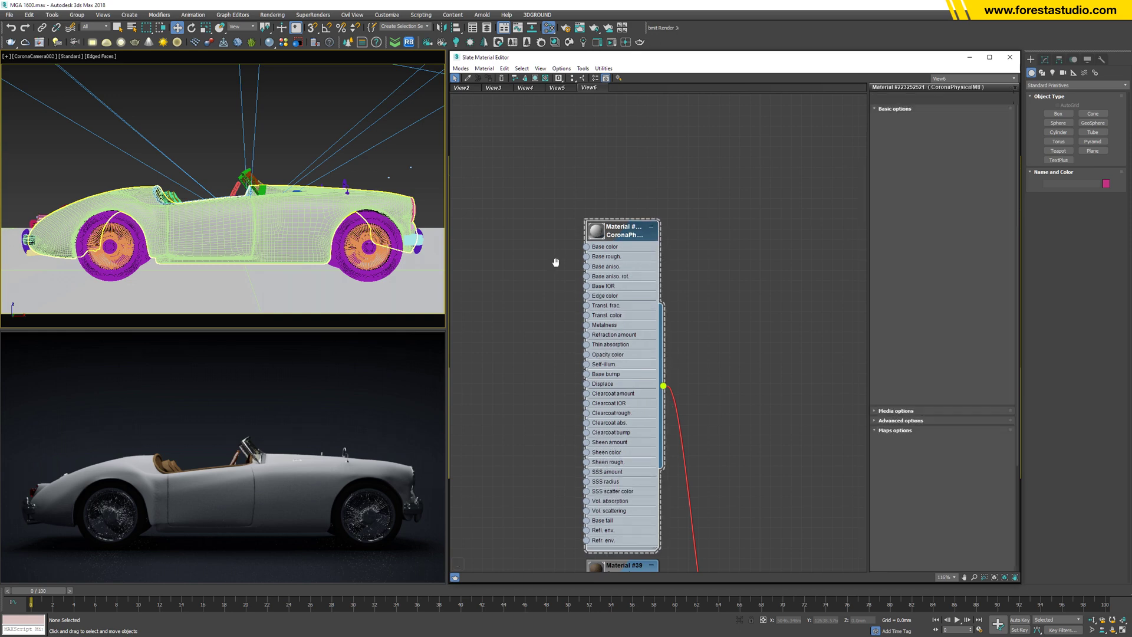
{"action": "middle_click_drag", "start_coordinate": [555, 261], "coordinate": [542, 67]}
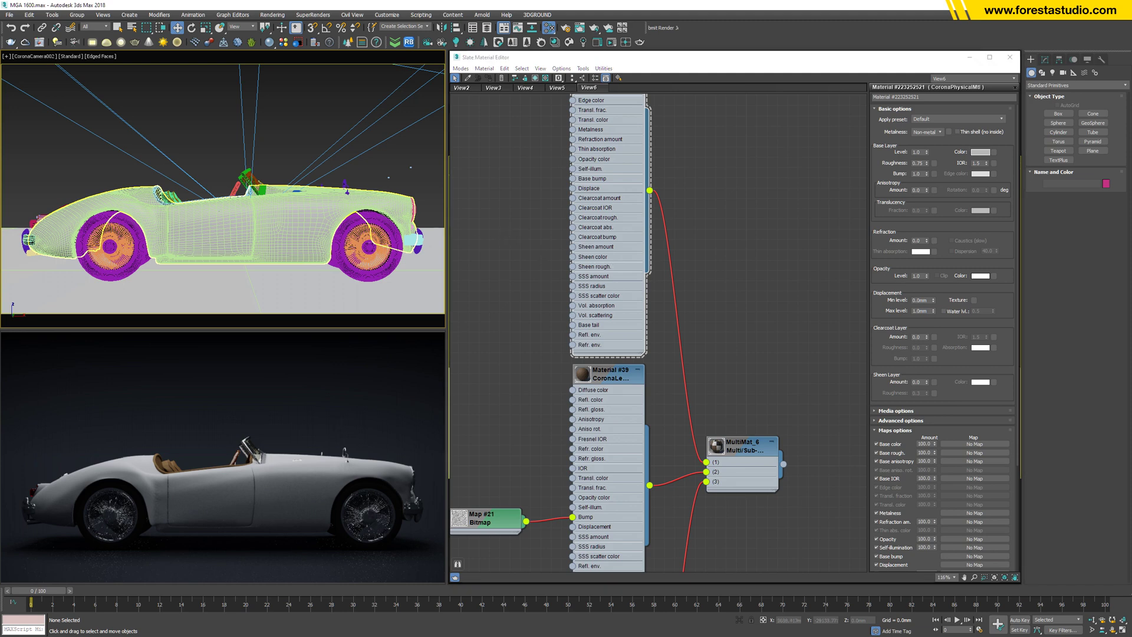
Try a saturated pink base colour, then cancel to keep the grey base.
{"action": "left_click", "coordinate": [981, 152]}
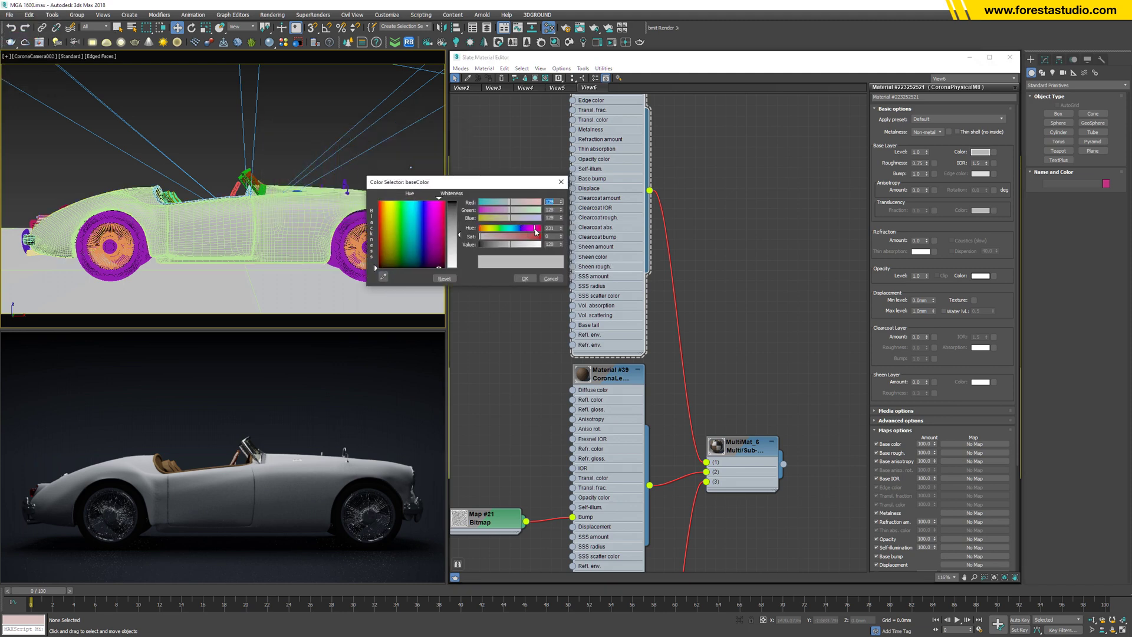
{"action": "left_click", "coordinate": [531, 236]}
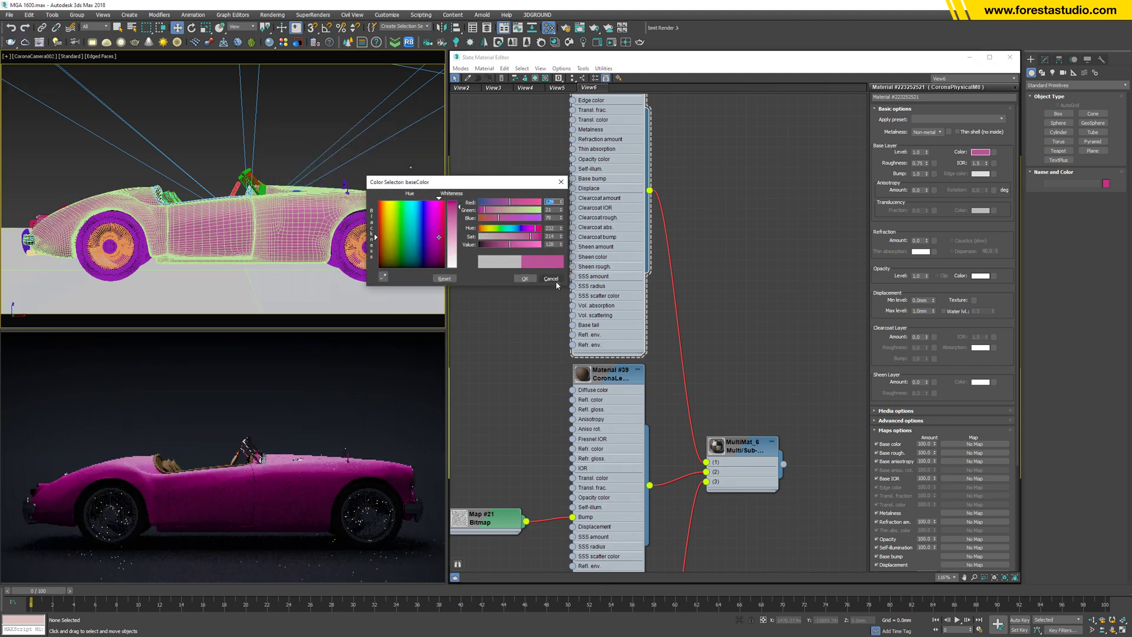
{"action": "left_click", "coordinate": [552, 279]}
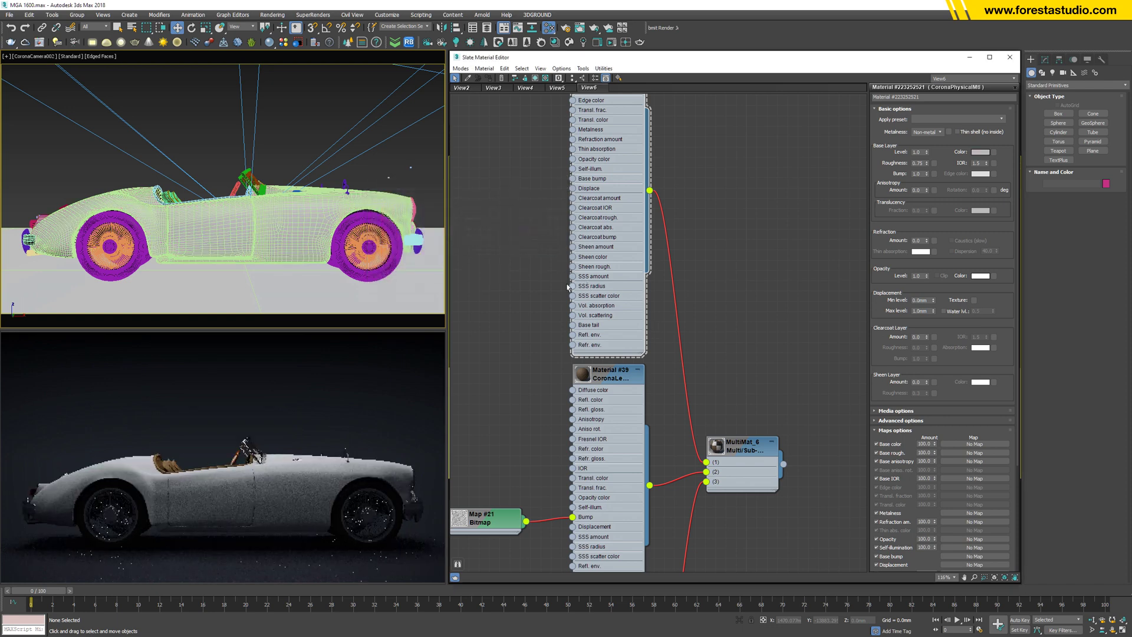
Stop the interactive render and clear the selection.
{"action": "right_click", "coordinate": [283, 427]}
{"action": "left_click", "coordinate": [300, 451]}
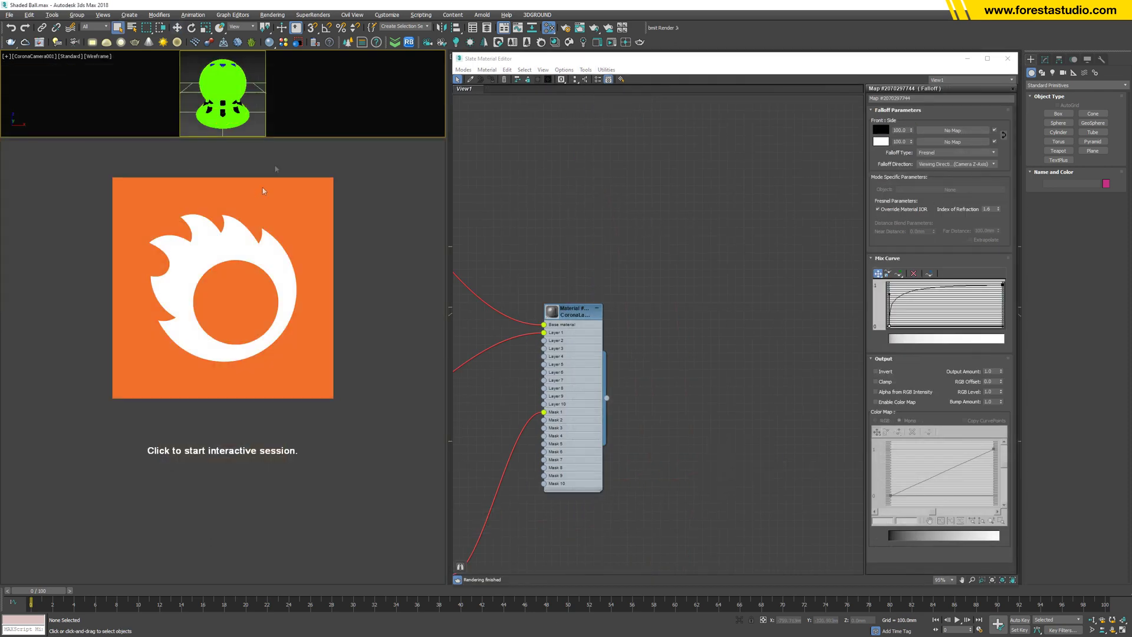
{"action": "left_click", "coordinate": [245, 72]}
Select the _Main shader-ball group and copy it out with CopyTo from the quad menu.
{"action": "left_click", "coordinate": [237, 75]}
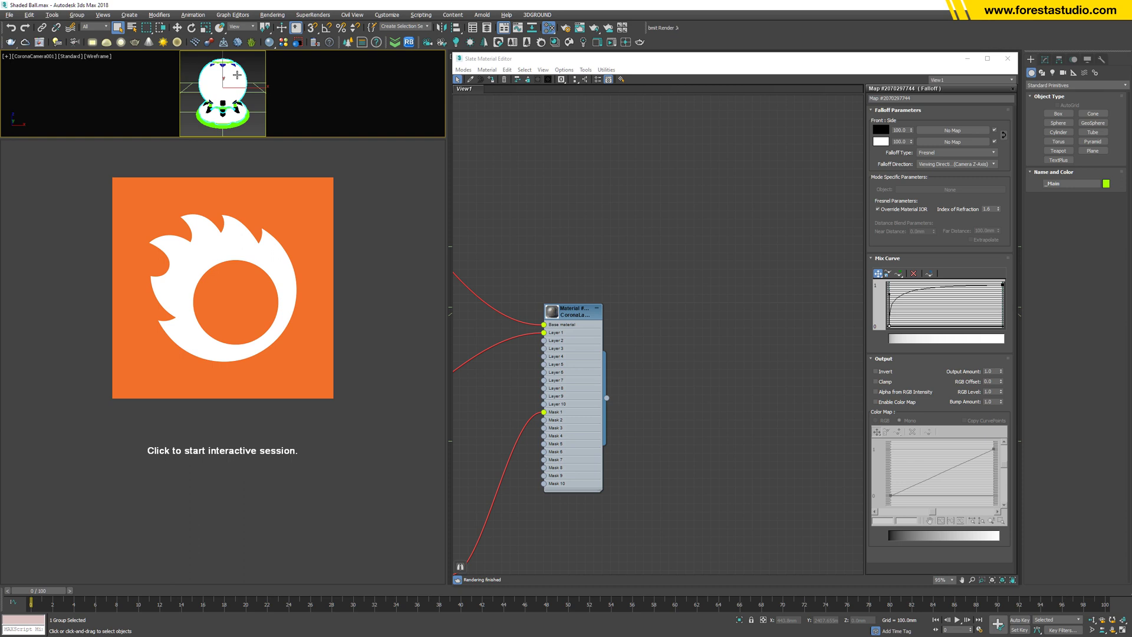
{"action": "right_click", "coordinate": [237, 75]}
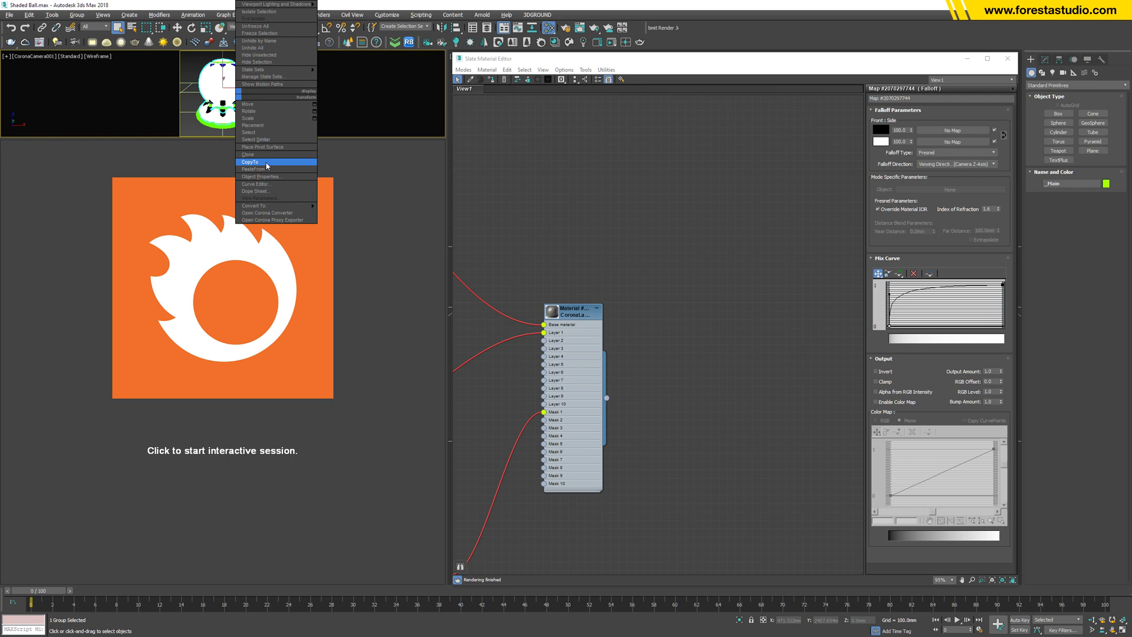
{"action": "left_click", "coordinate": [502, 3]}
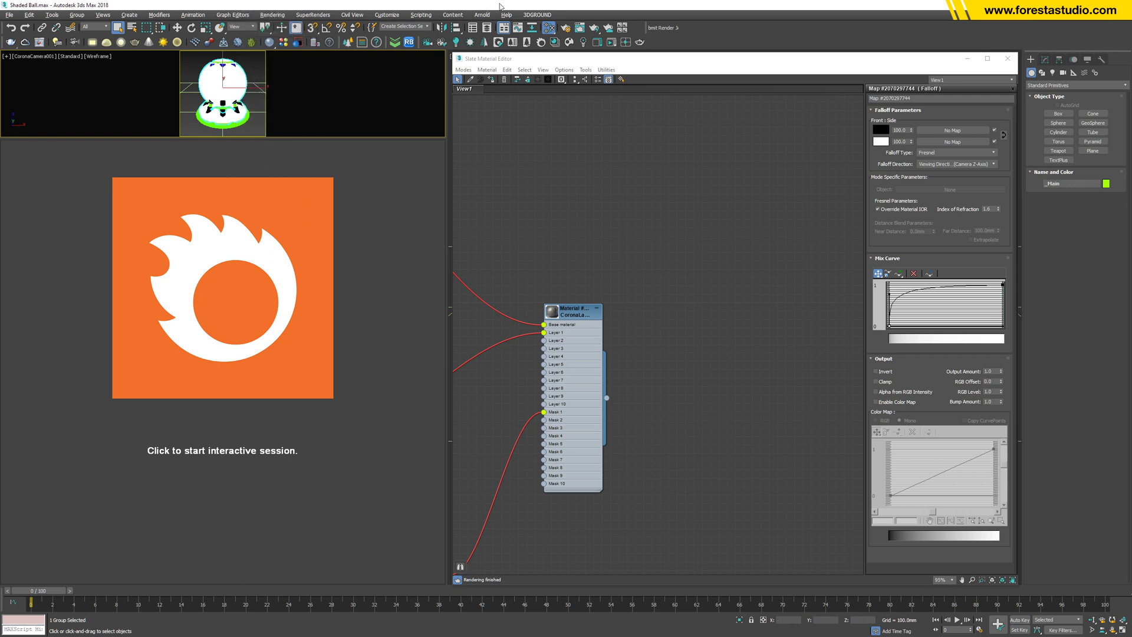
{"action": "left_click", "coordinate": [419, 15]}
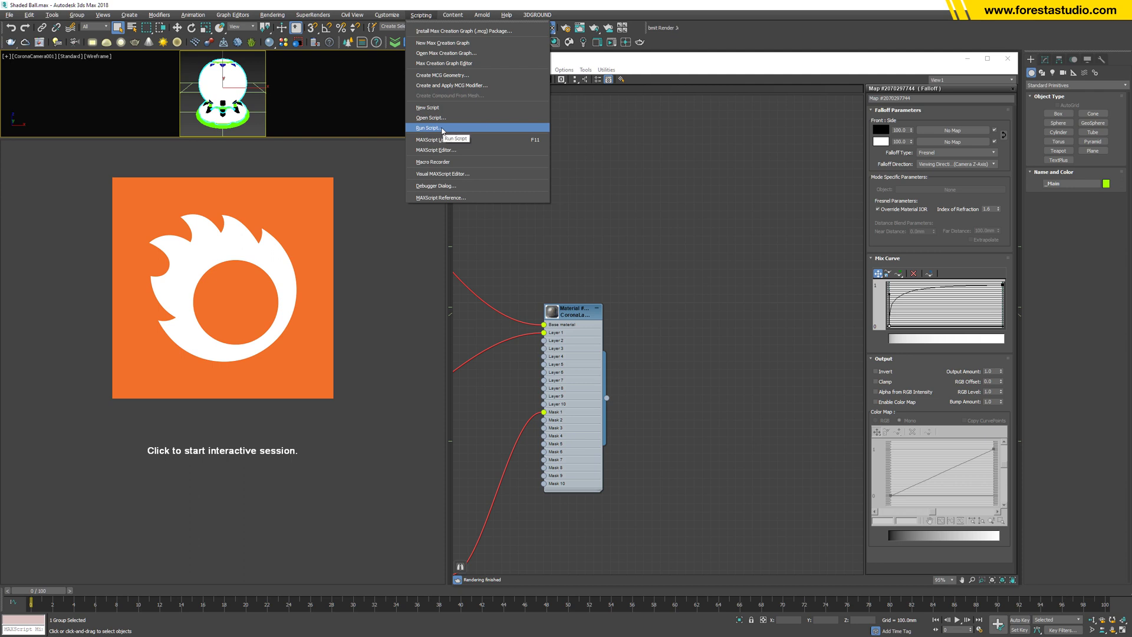
{"action": "left_click", "coordinate": [361, 3]}
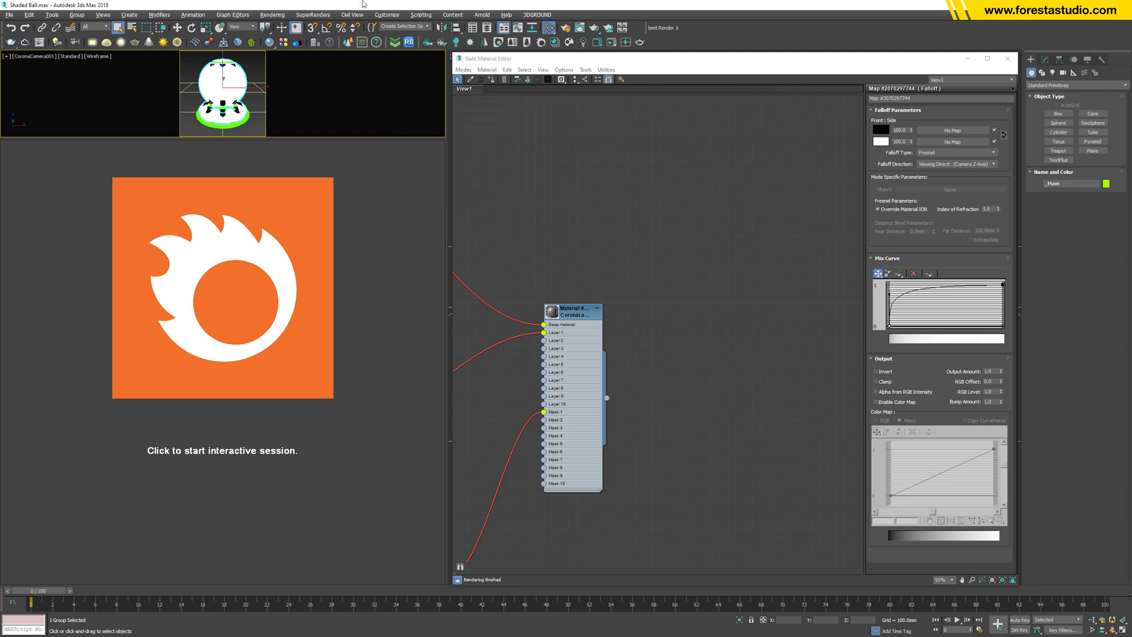
{"action": "right_click", "coordinate": [231, 94]}
{"action": "left_click", "coordinate": [266, 161]}
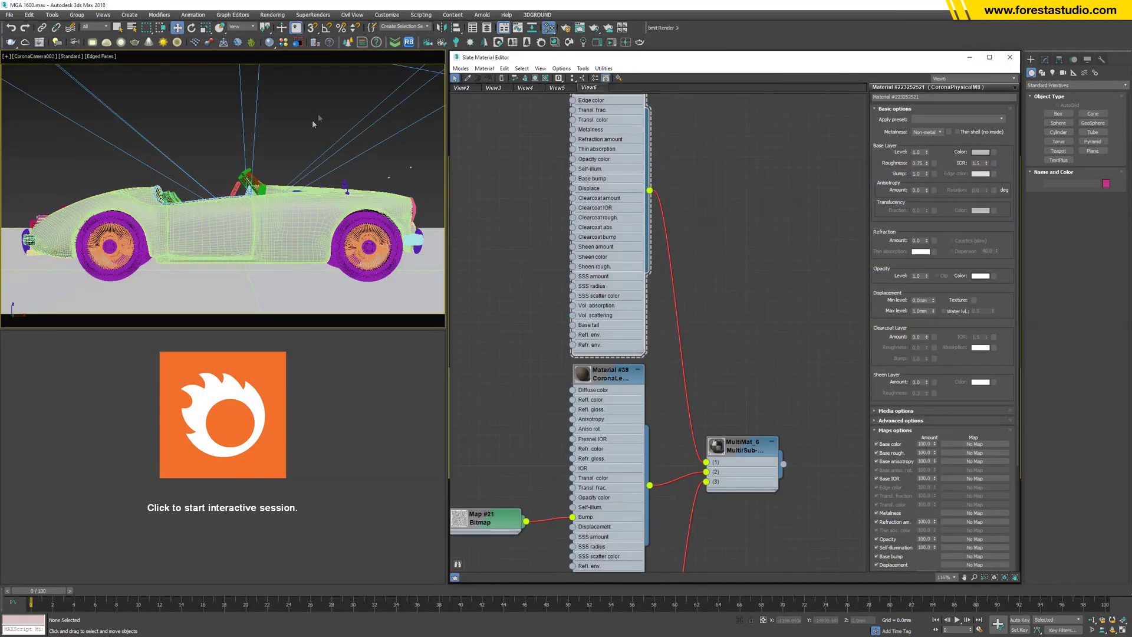
Paste the ball group into the car scene with Auto-Rename Merged Material and lift it above the car.
{"action": "right_click", "coordinate": [319, 102]}
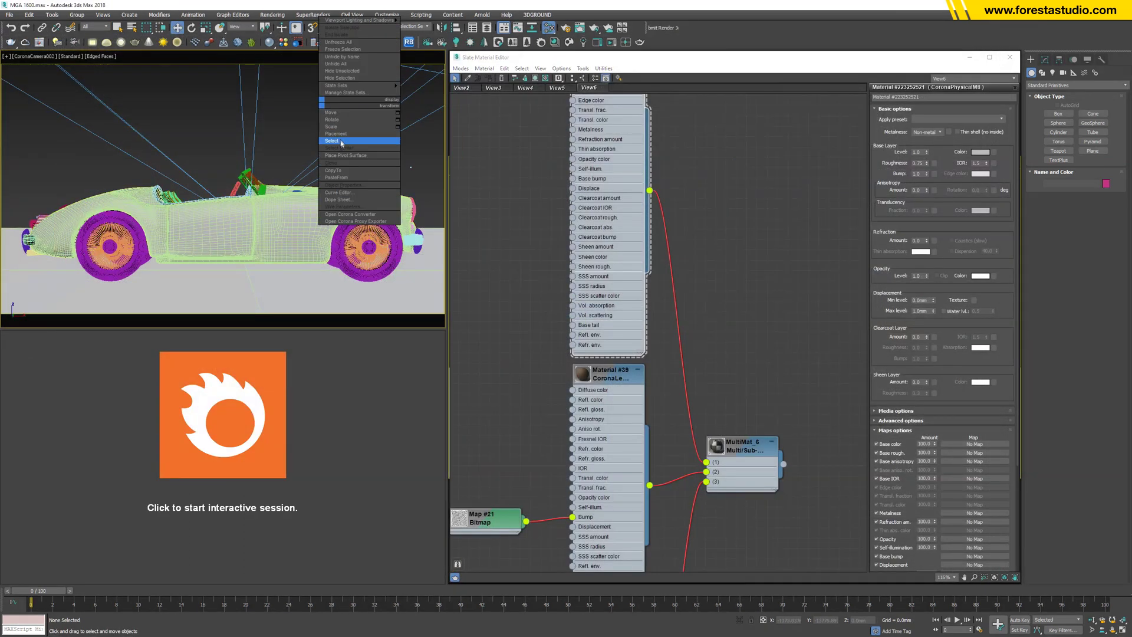
{"action": "left_click", "coordinate": [343, 177]}
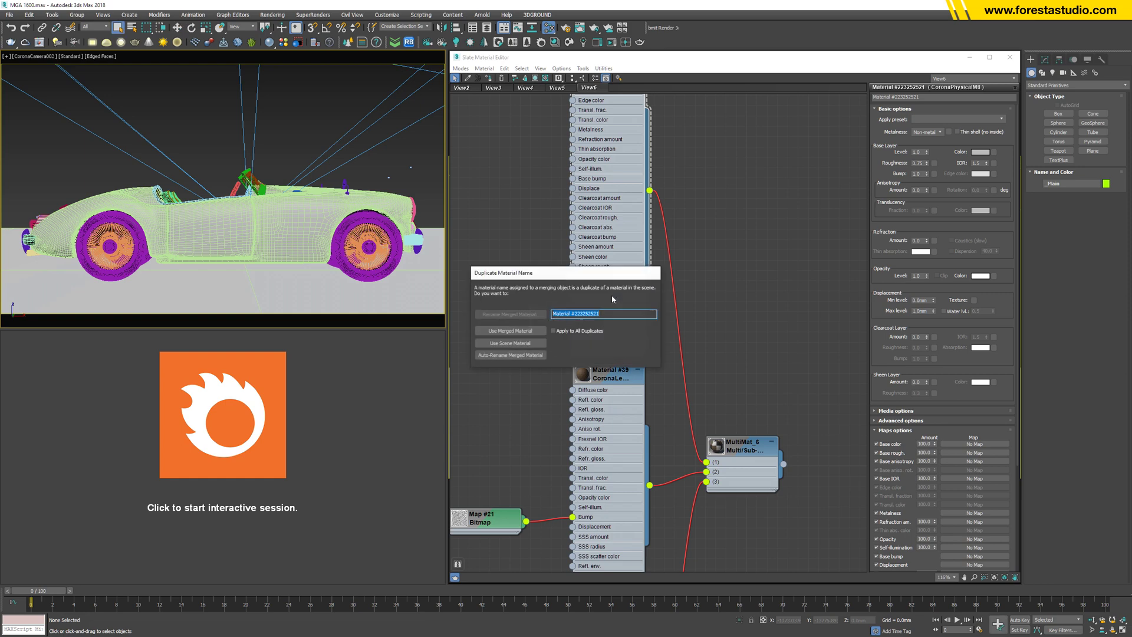
{"action": "left_click", "coordinate": [530, 357]}
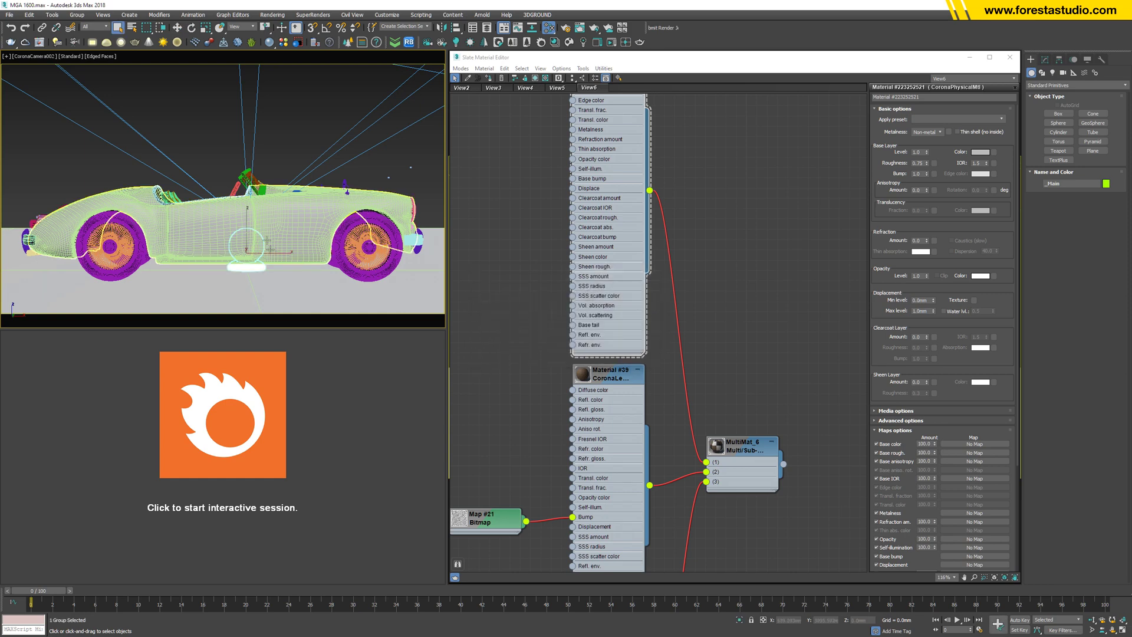
{"action": "key", "text": "w"}
{"action": "left_click_drag", "start_coordinate": [246, 228], "coordinate": [246, 85]}
{"action": "left_click", "coordinate": [307, 106]}
Pick the sphere's layered material into View6, wire it into MultiMat_6, and start the viewport render.
{"action": "middle_click_drag", "start_coordinate": [534, 165], "coordinate": [815, 218]}
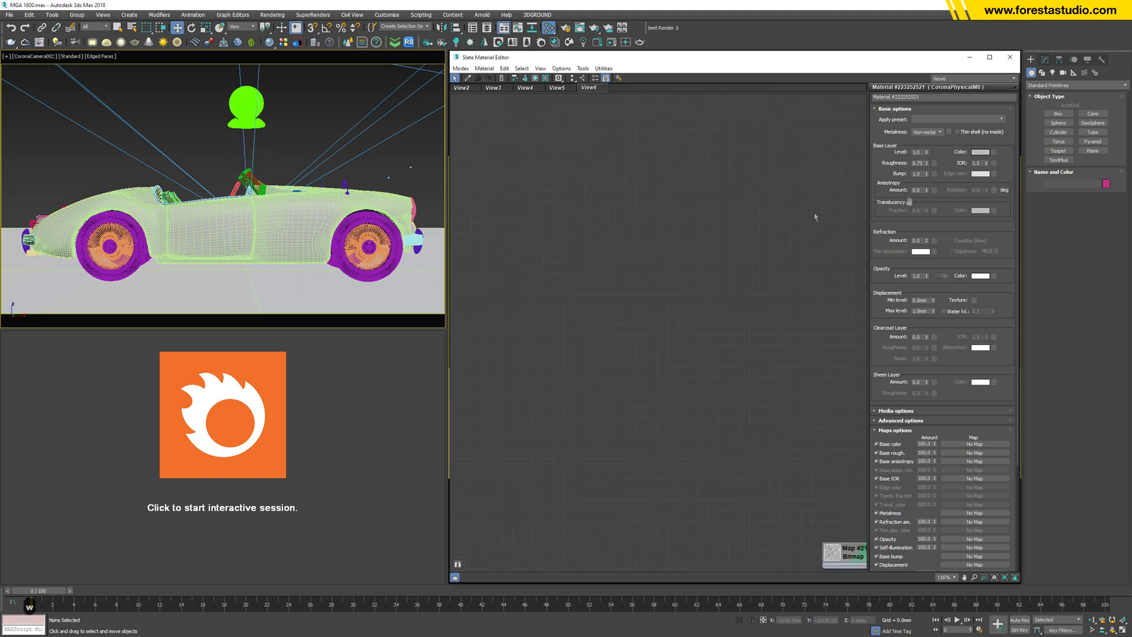
{"action": "scroll", "coordinate": [625, 221], "scroll_direction": "down", "scroll_amount": 2}
{"action": "middle_click_drag", "start_coordinate": [652, 234], "coordinate": [482, 254]}
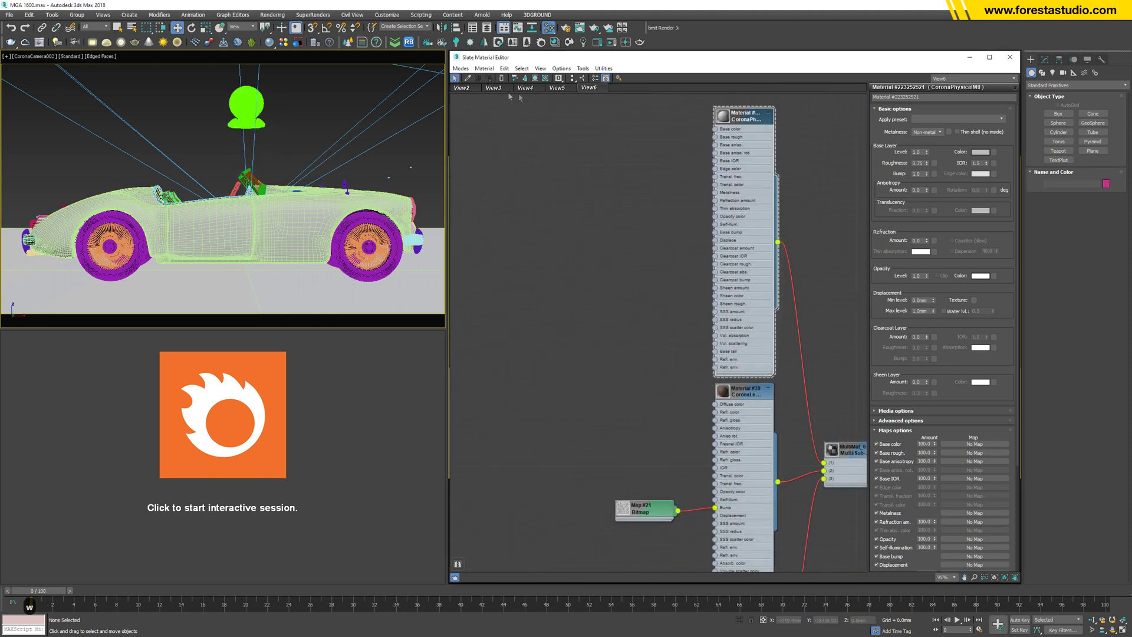
{"action": "left_click", "coordinate": [245, 100]}
{"action": "scroll", "coordinate": [641, 377], "scroll_direction": "up", "scroll_amount": 3}
{"action": "middle_click_drag", "start_coordinate": [658, 290], "coordinate": [549, 172]}
{"action": "scroll", "coordinate": [592, 247], "scroll_direction": "up", "scroll_amount": 2}
{"action": "middle_click_drag", "start_coordinate": [592, 248], "coordinate": [534, 209]}
{"action": "left_click_drag", "start_coordinate": [527, 197], "coordinate": [769, 418]}
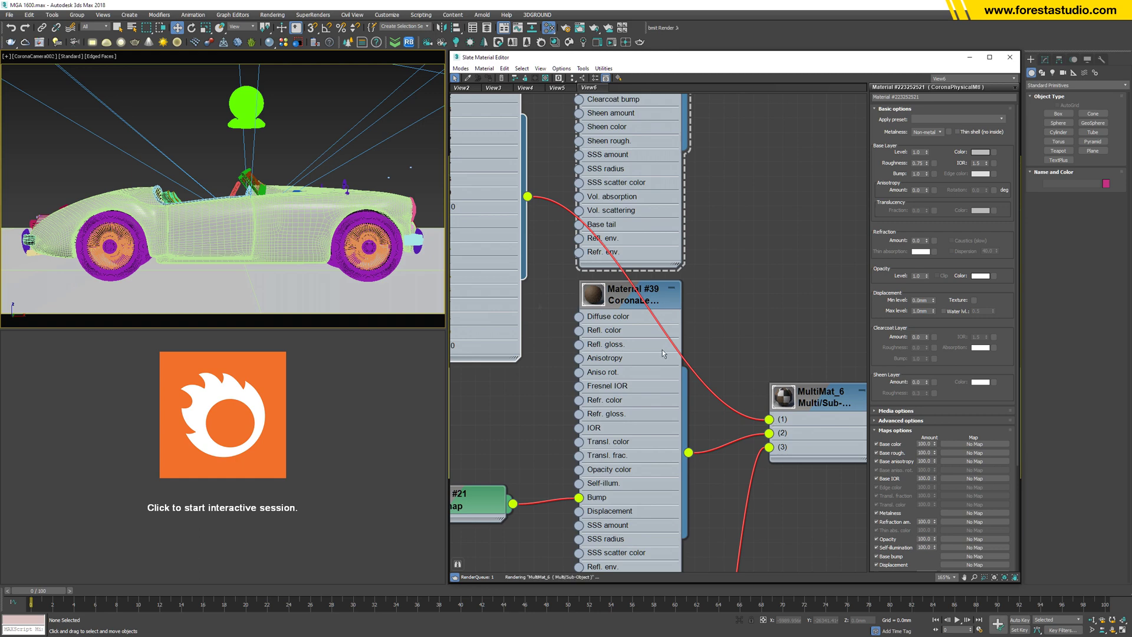
{"action": "left_click", "coordinate": [317, 375]}
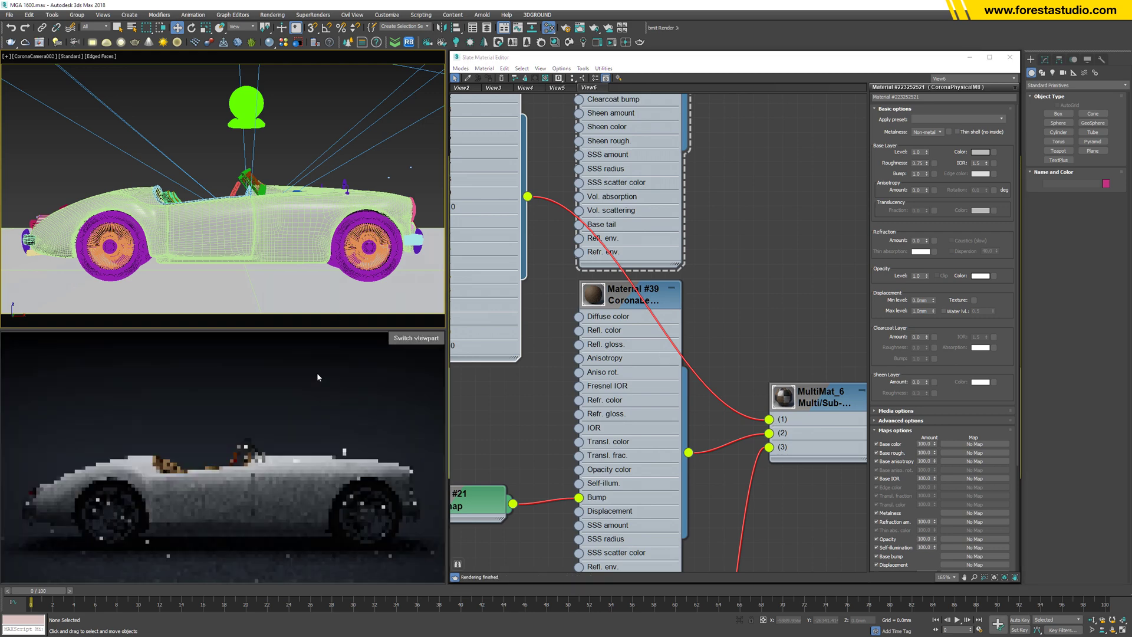
Stop the viewport render and run interactive rendering in the Corona frame buffer instead.
{"action": "right_click", "coordinate": [315, 427]}
{"action": "left_click", "coordinate": [336, 437]}
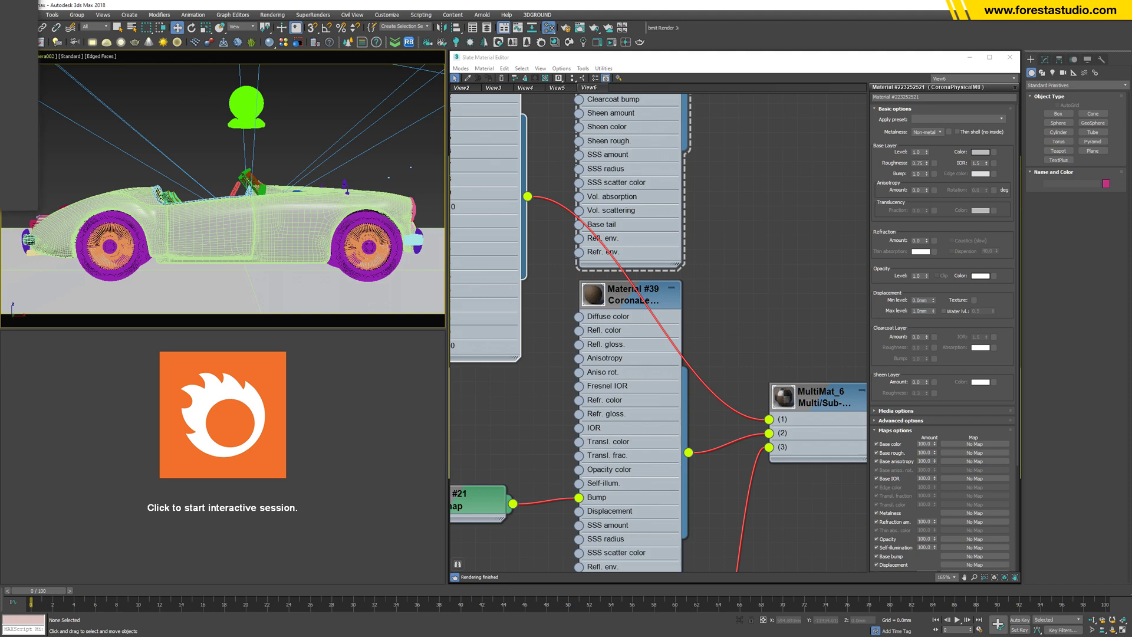
{"action": "left_click_drag", "start_coordinate": [1, 30], "coordinate": [227, 337]}
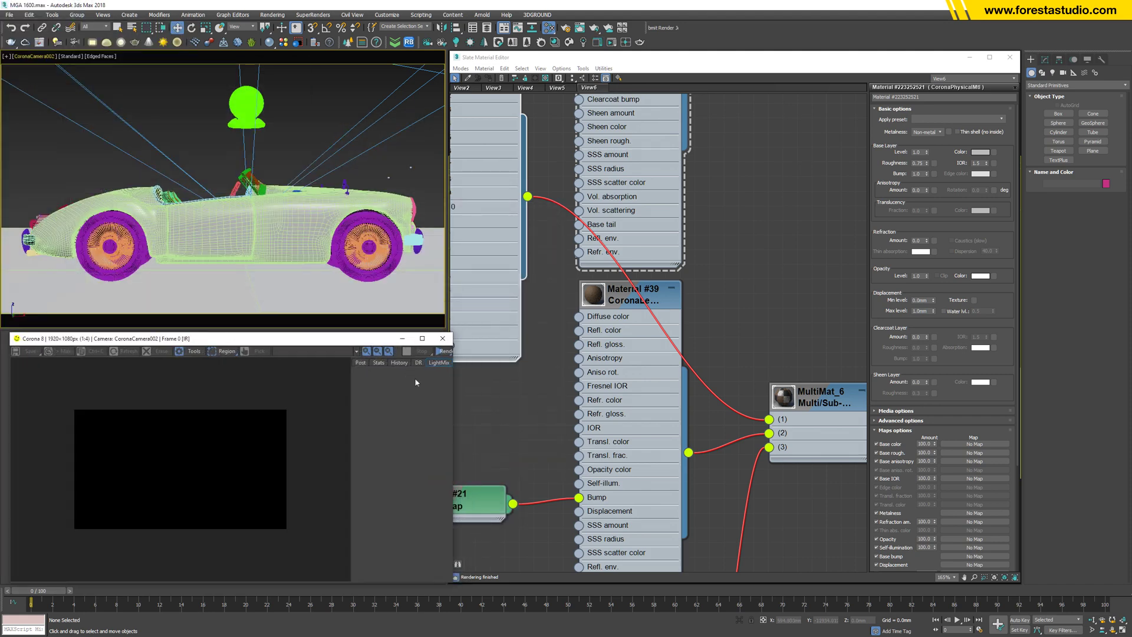
{"action": "left_click", "coordinate": [445, 350]}
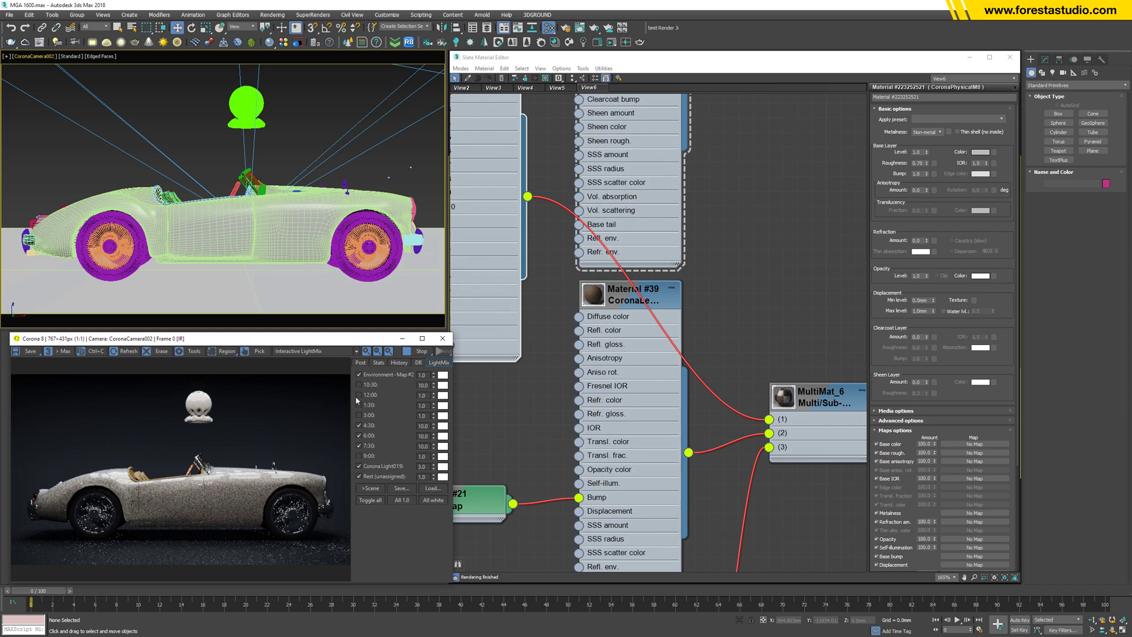
Limit the render to a small region over the car door.
{"action": "left_click", "coordinate": [224, 351]}
{"action": "mouse_move", "coordinate": [245, 479]}
{"action": "left_mouse_down"}
{"action": "mouse_move", "coordinate": [203, 488]}
{"action": "mouse_move", "coordinate": [198, 523]}
{"action": "left_mouse_up"}
{"action": "scroll", "coordinate": [225, 510], "scroll_direction": "up", "scroll_amount": 1}
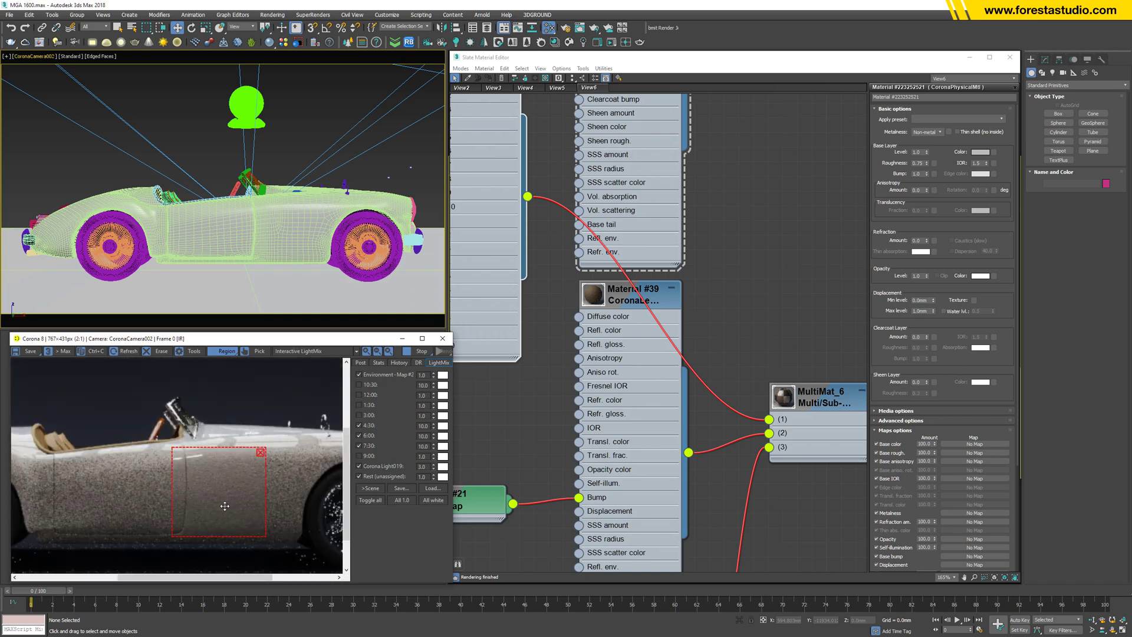
{"action": "scroll", "coordinate": [224, 506], "scroll_direction": "down", "scroll_amount": 1}
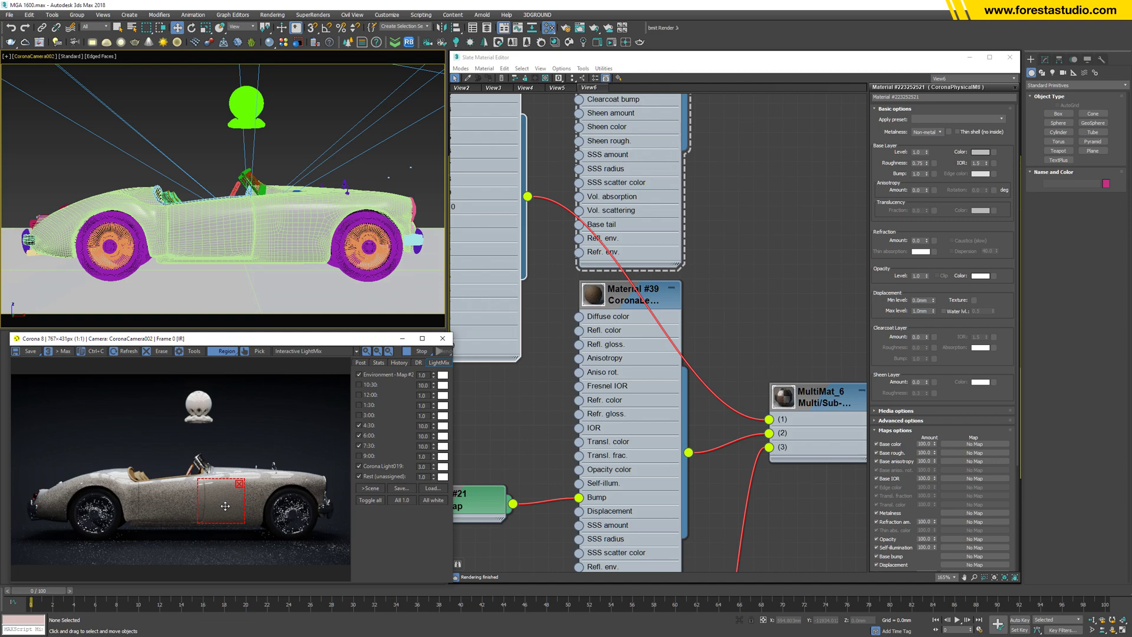
Open the Cellular map's parameters and start editing its cell Size.
{"action": "middle_click_drag", "start_coordinate": [669, 316], "coordinate": [851, 306]}
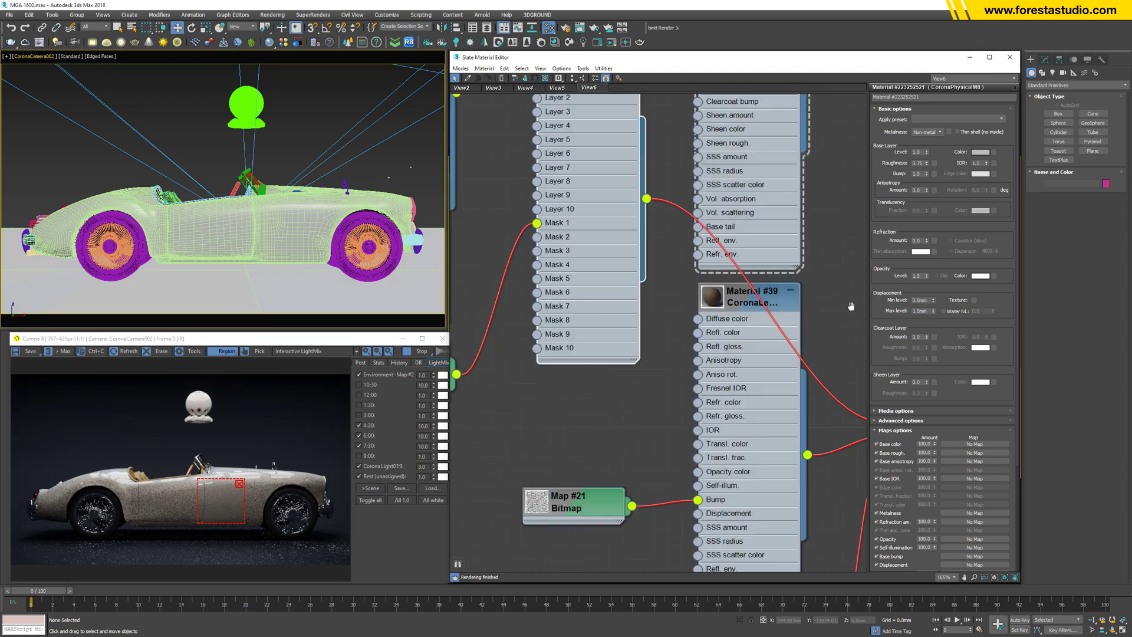
{"action": "scroll", "coordinate": [852, 308], "scroll_direction": "down", "scroll_amount": 1}
{"action": "middle_click_drag", "start_coordinate": [539, 480], "coordinate": [557, 554]}
{"action": "scroll", "coordinate": [608, 424], "scroll_direction": "down", "scroll_amount": 2}
{"action": "middle_click_drag", "start_coordinate": [630, 428], "coordinate": [744, 496]}
{"action": "scroll", "coordinate": [589, 318], "scroll_direction": "up", "scroll_amount": 2}
{"action": "left_click", "coordinate": [576, 308]}
{"action": "double_click", "coordinate": [576, 307]}
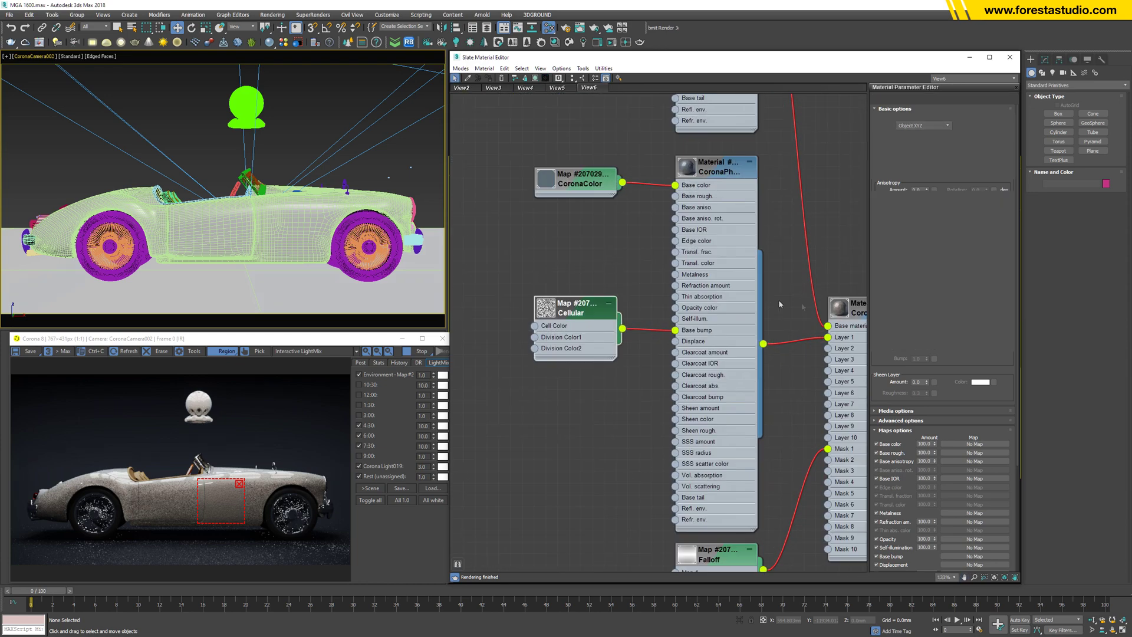
{"action": "key", "text": "ctrl+2"}
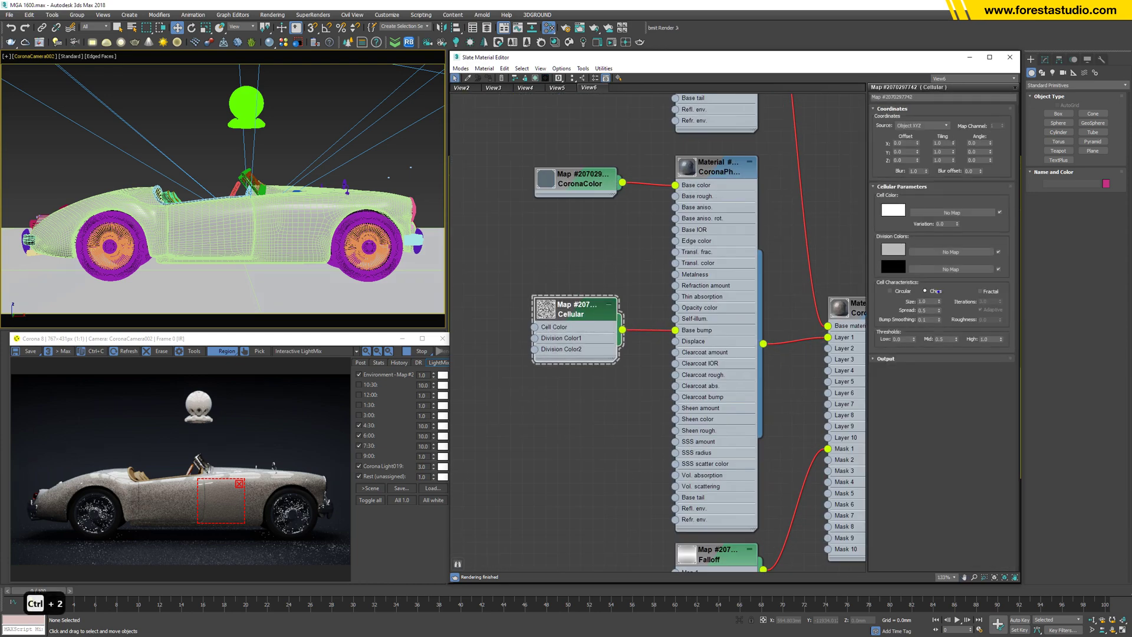
{"action": "mouse_move", "coordinate": [936, 288]}
{"action": "left_mouse_down"}
{"action": "mouse_move", "coordinate": [913, 319]}
{"action": "mouse_move", "coordinate": [939, 301]}
{"action": "left_mouse_up"}
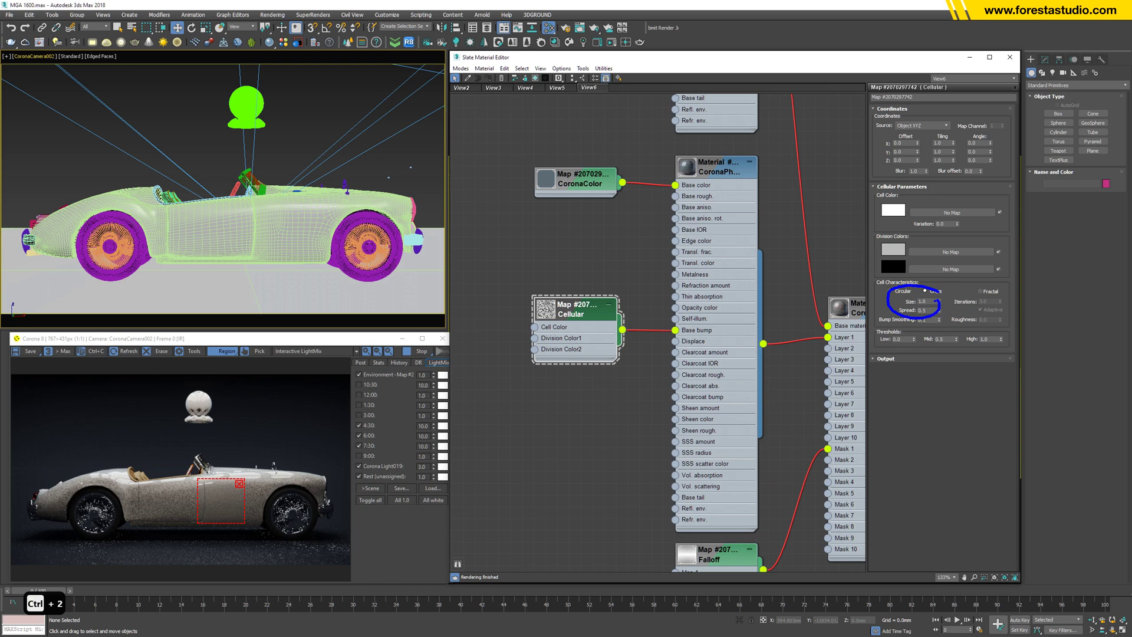
{"action": "key", "text": "Escape"}
{"action": "left_click", "coordinate": [931, 301]}
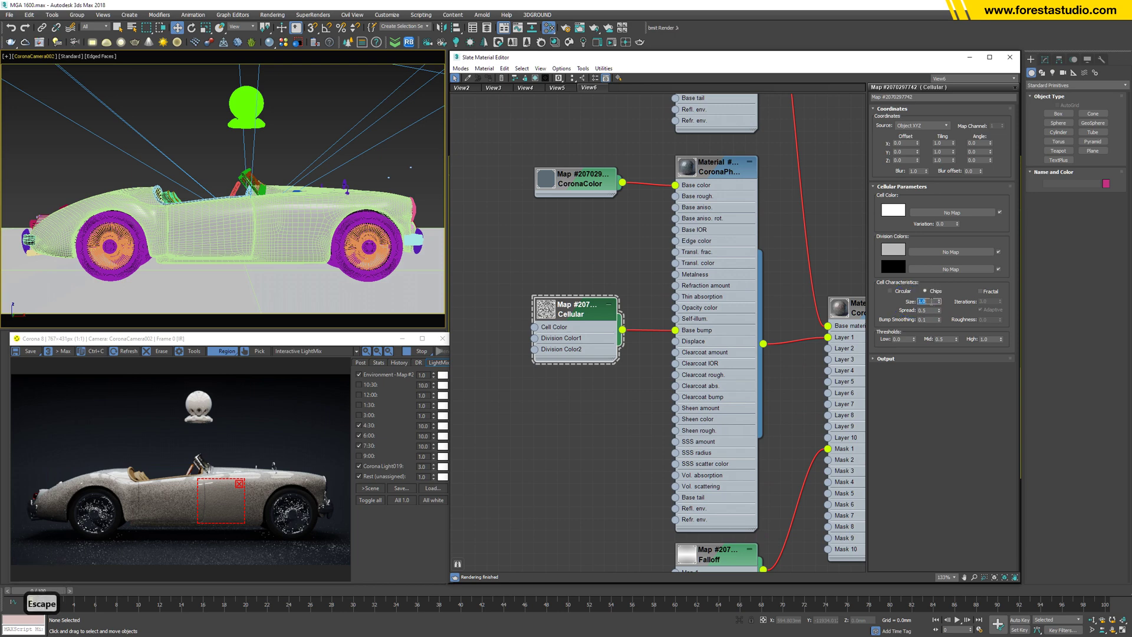
{"action": "type", "text": ".1"}
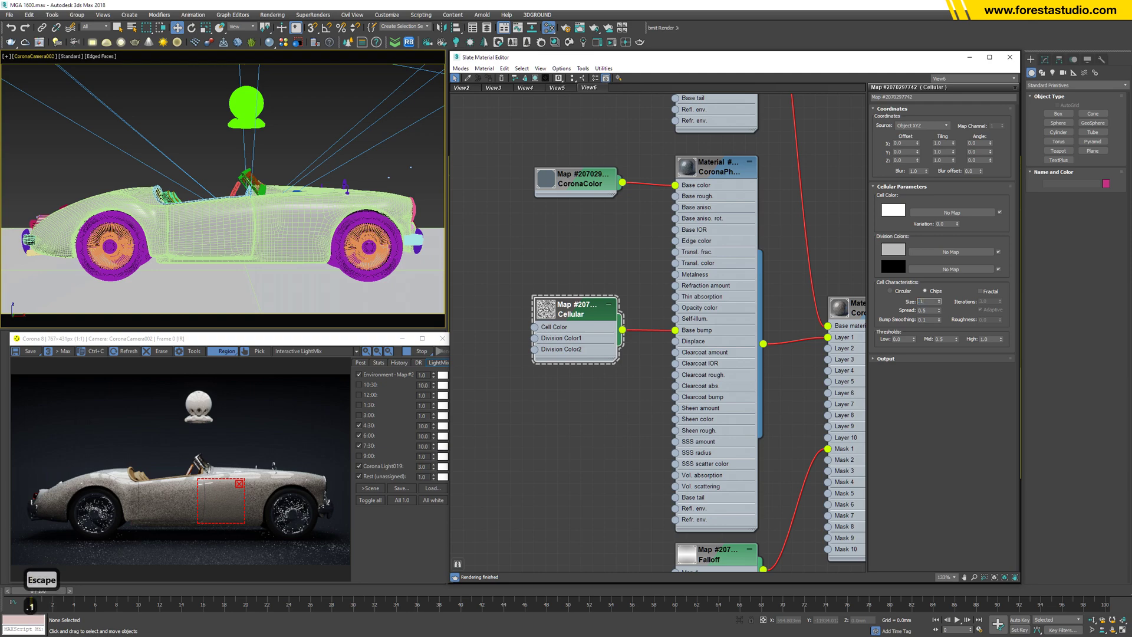
Wire the Cellular map's output into the layered material's Base bump.
{"action": "middle_click_drag", "start_coordinate": [573, 346], "coordinate": [524, 464]}
{"action": "scroll", "coordinate": [553, 412], "scroll_direction": "down", "scroll_amount": 3}
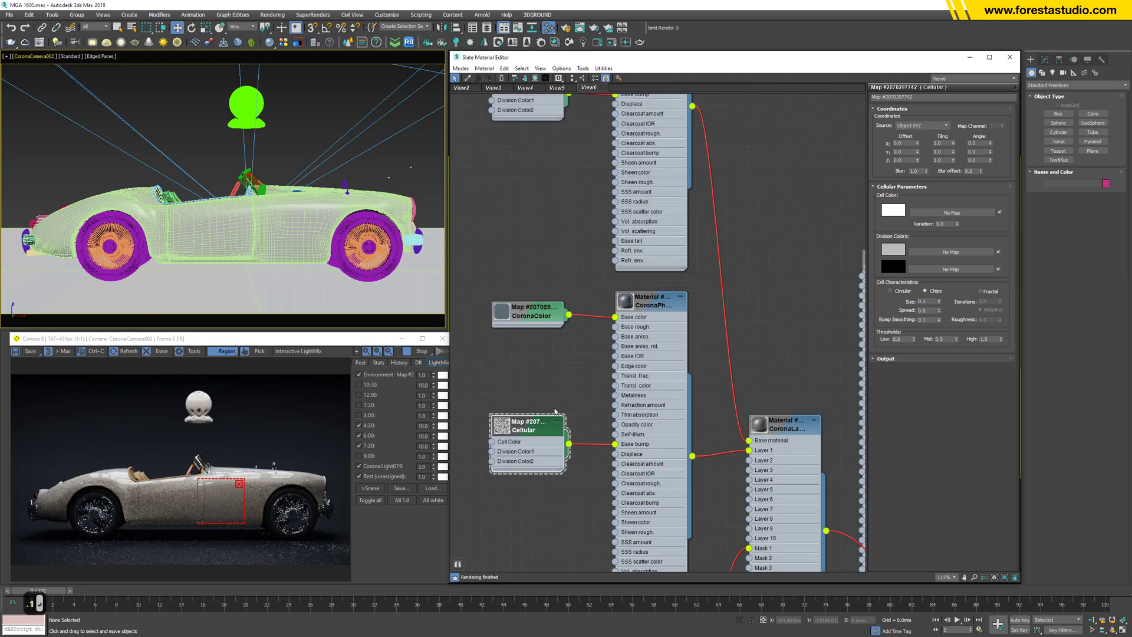
{"action": "left_click_drag", "start_coordinate": [550, 421], "coordinate": [542, 201]}
{"action": "middle_click_drag", "start_coordinate": [542, 234], "coordinate": [521, 374]}
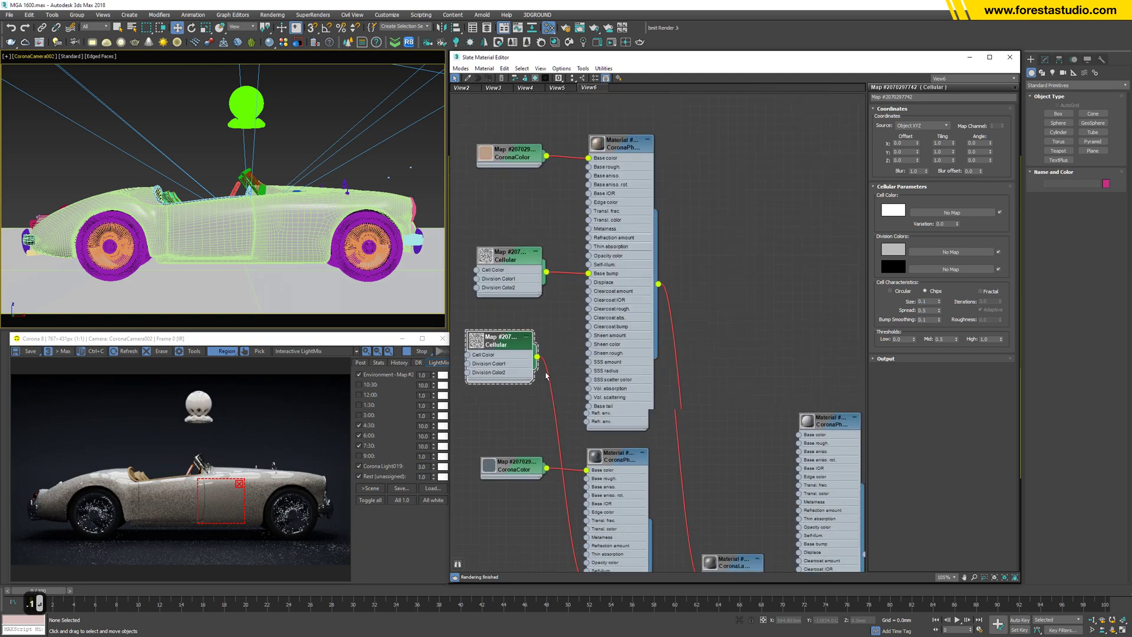
{"action": "scroll", "coordinate": [534, 370], "scroll_direction": "up", "scroll_amount": 2}
{"action": "left_click_drag", "start_coordinate": [534, 352], "coordinate": [602, 240]}
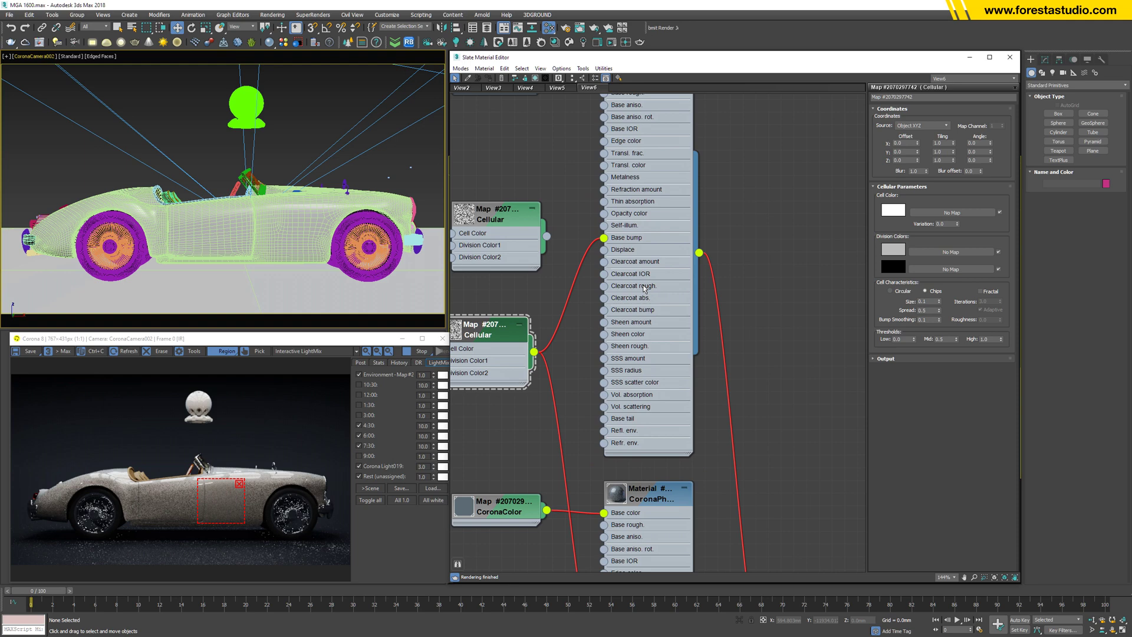
Set the Cellular cell Size to 0.05.
{"action": "left_click_drag", "start_coordinate": [934, 301], "coordinate": [868, 305]}
{"action": "type", "text": "."}
{"action": "type", "text": "0.05"}
{"action": "key", "text": "Return"}
Stretch the frame buffer's render region to cover the whole roadster.
{"action": "left_click", "coordinate": [226, 489]}
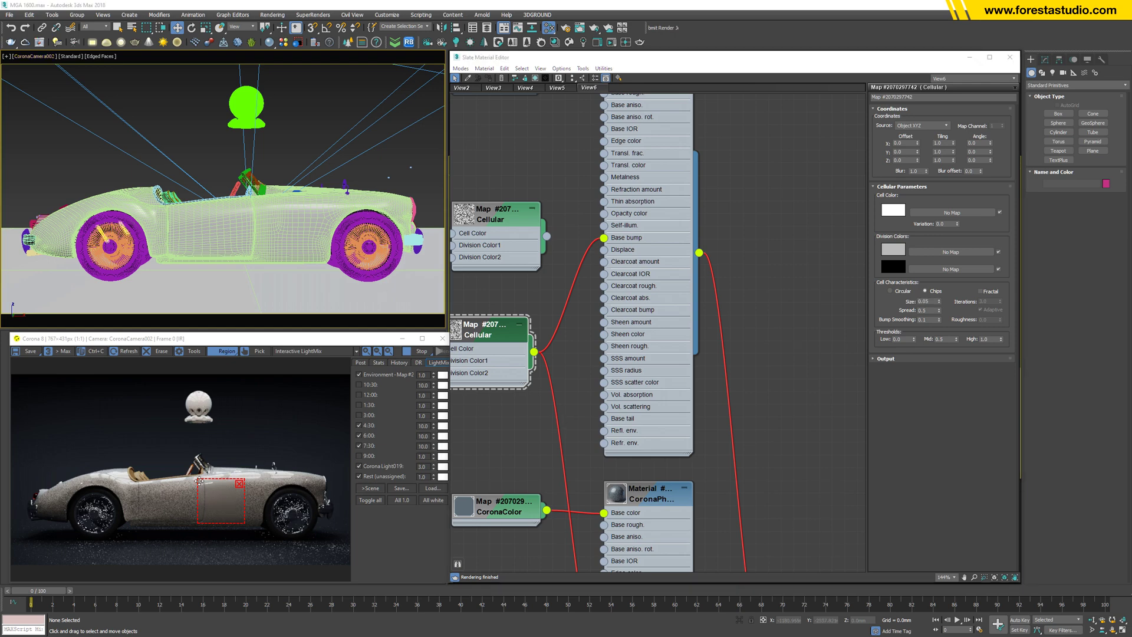
{"action": "left_click_drag", "start_coordinate": [199, 481], "coordinate": [31, 448]}
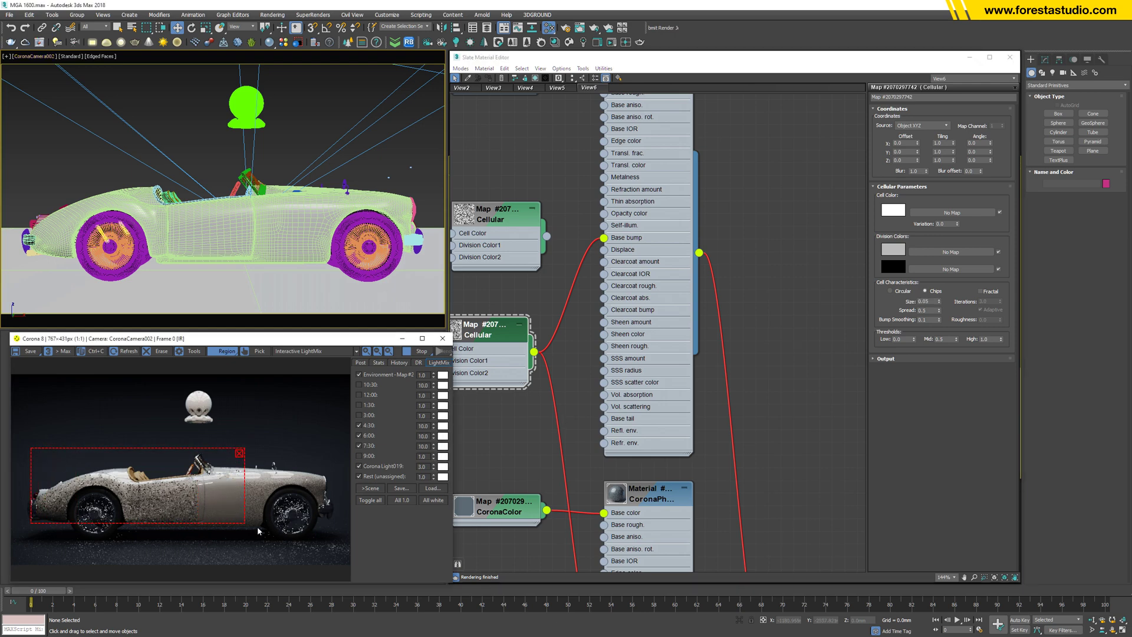
{"action": "left_click_drag", "start_coordinate": [244, 523], "coordinate": [338, 548]}
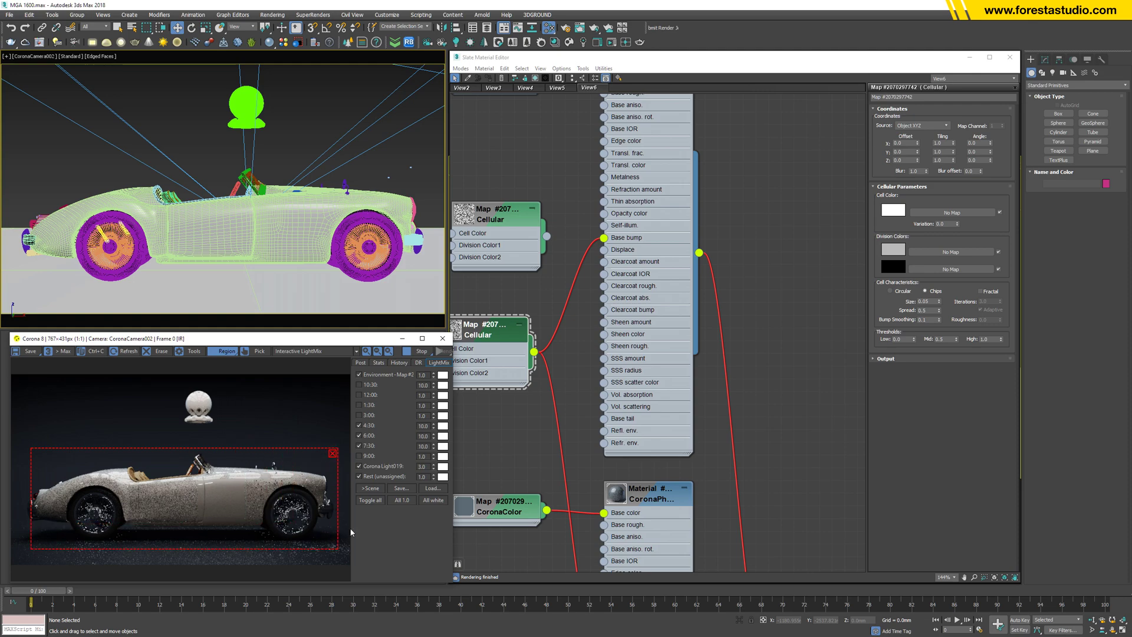
{"action": "scroll", "coordinate": [685, 408], "scroll_direction": "down", "scroll_amount": 2}
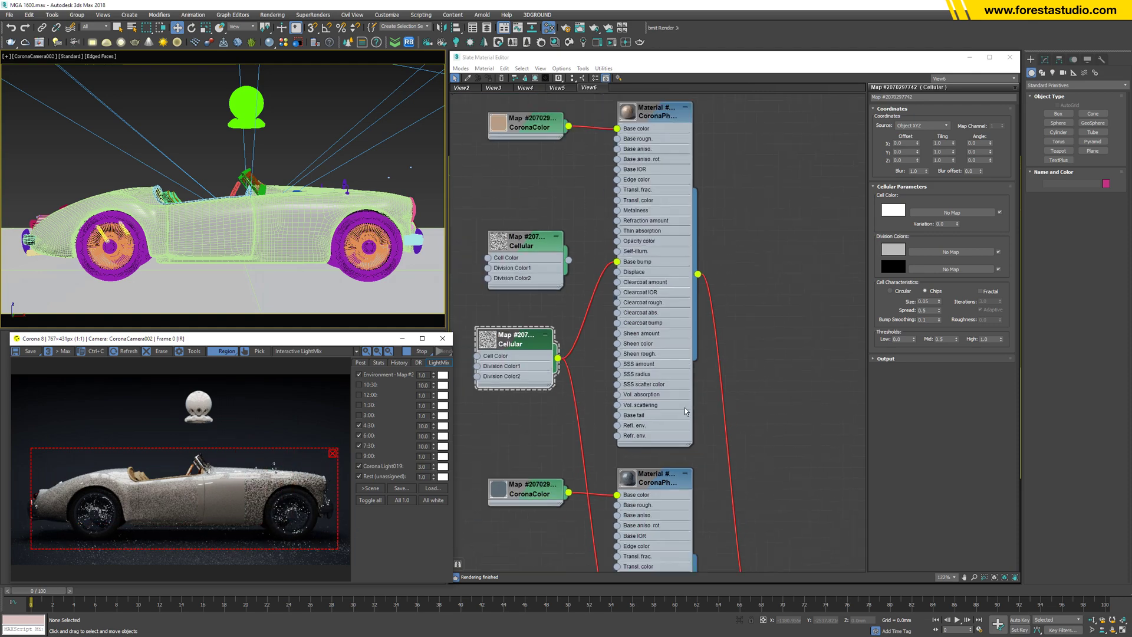
{"action": "scroll", "coordinate": [685, 408], "scroll_direction": "down", "scroll_amount": 1}
{"action": "middle_click_drag", "start_coordinate": [685, 408], "coordinate": [575, 167]}
{"action": "middle_click_drag", "start_coordinate": [666, 505], "coordinate": [637, 258]}
Lower the left handle of the Falloff map's Mix Curve slightly.
{"action": "middle_click_drag", "start_coordinate": [562, 181], "coordinate": [567, 370]}
{"action": "scroll", "coordinate": [508, 395], "scroll_direction": "up", "scroll_amount": 1}
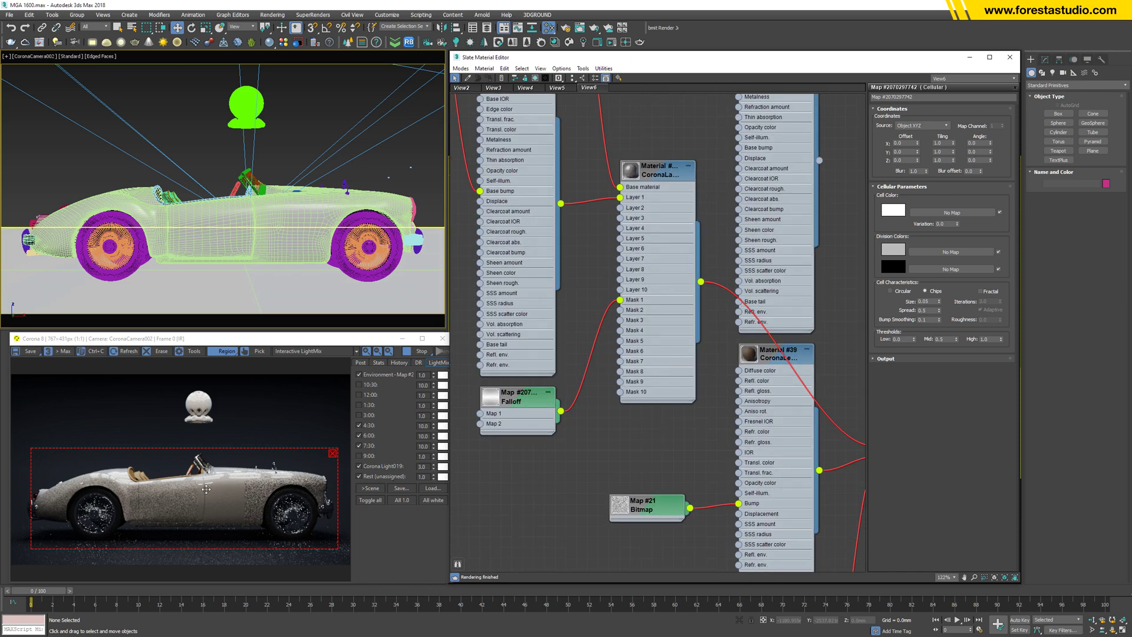
{"action": "double_click", "coordinate": [521, 403]}
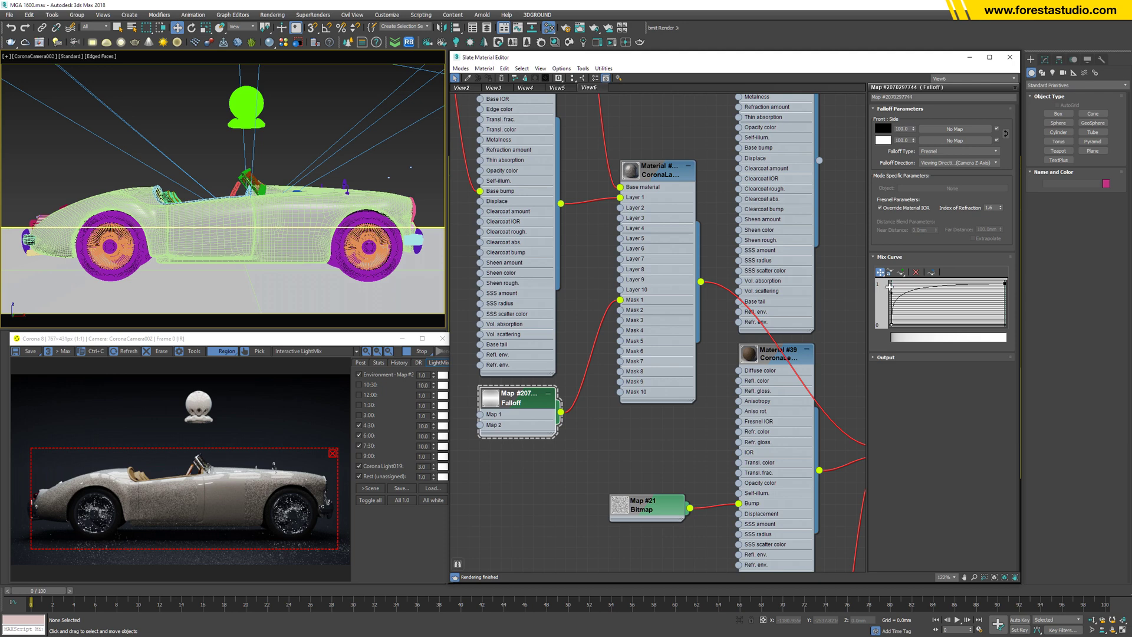
{"action": "left_click", "coordinate": [891, 283]}
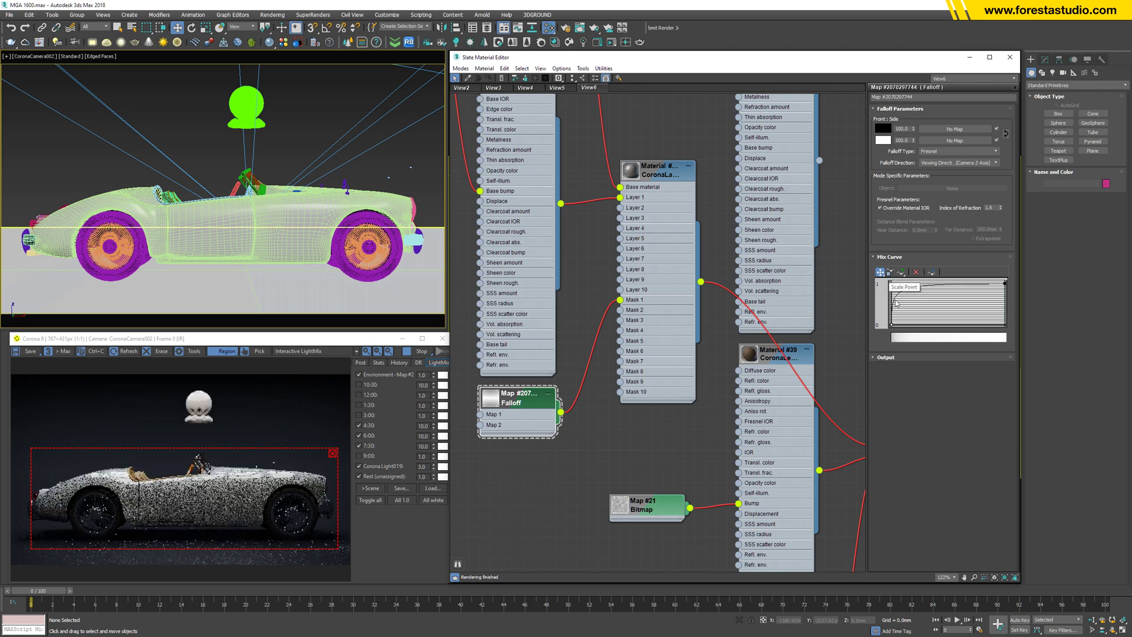
{"action": "left_click_drag", "start_coordinate": [892, 283], "coordinate": [891, 283]}
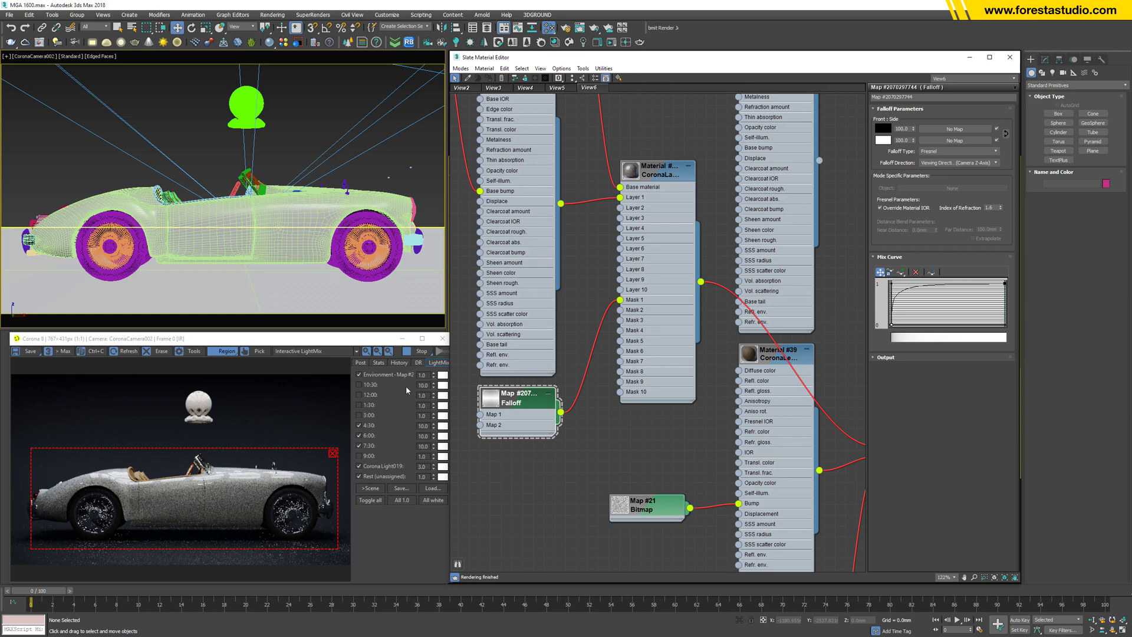
Set the 4:30 LightMix light intensity to 20, after briefly trying 50.
{"action": "double_click", "coordinate": [427, 425]}
{"action": "type", "text": "20"}
{"action": "key", "text": "Return"}
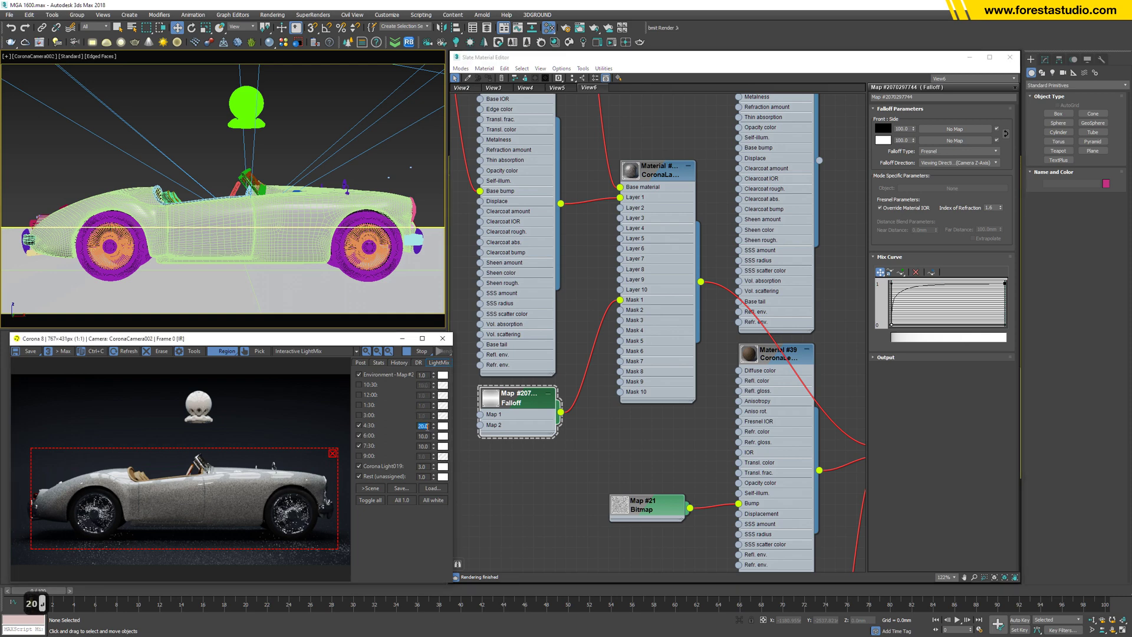
{"action": "type", "text": "50"}
{"action": "key", "text": "Return"}
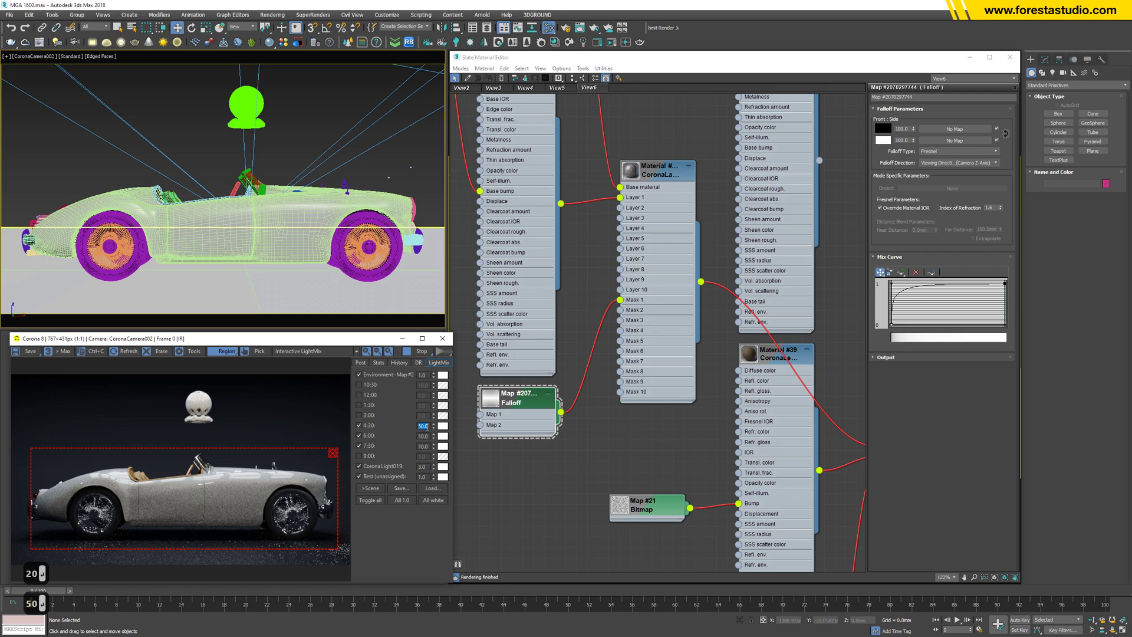
{"action": "type", "text": "20"}
{"action": "key", "text": "Return"}
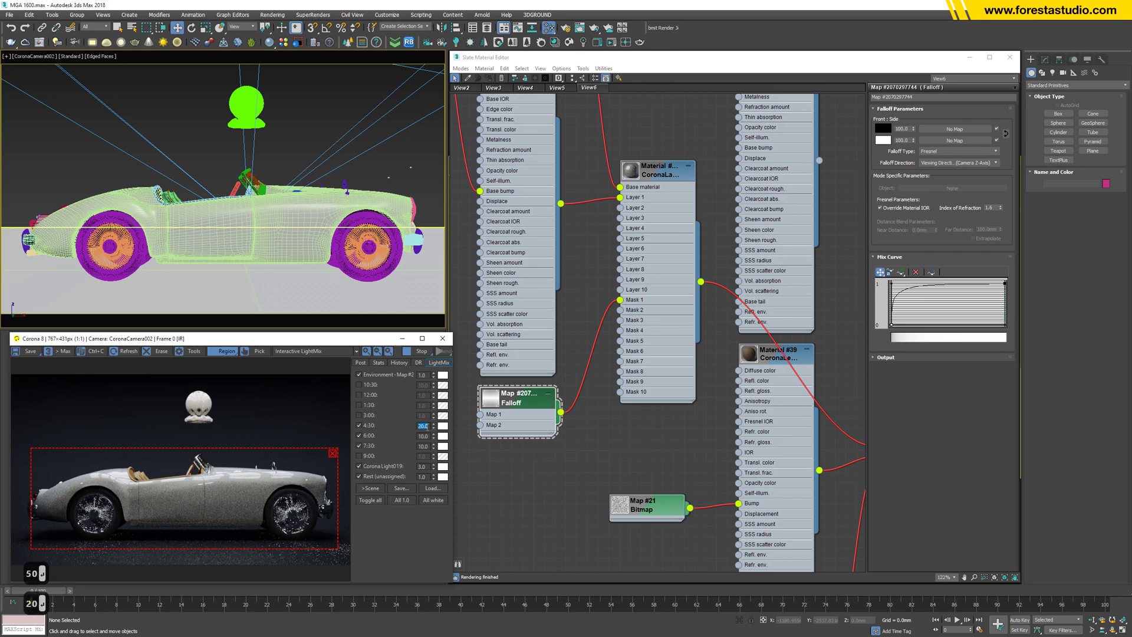
Clear the old region, delete the sphere light group, and draw a new region around the car.
{"action": "left_click", "coordinate": [333, 455]}
{"action": "left_click", "coordinate": [246, 105]}
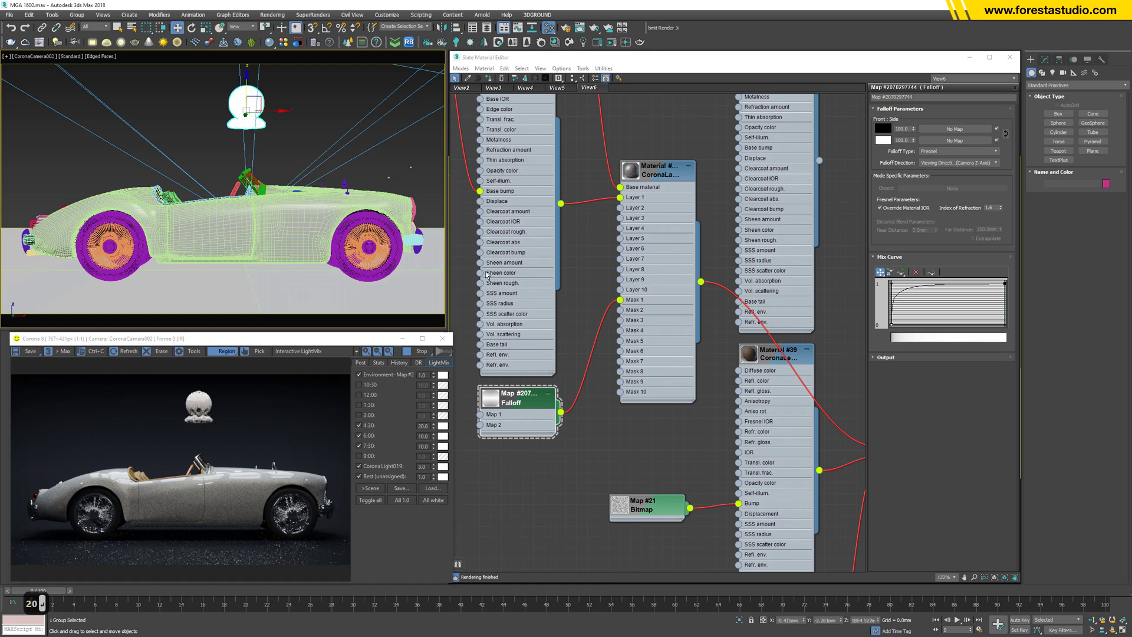
{"action": "key", "text": "Delete"}
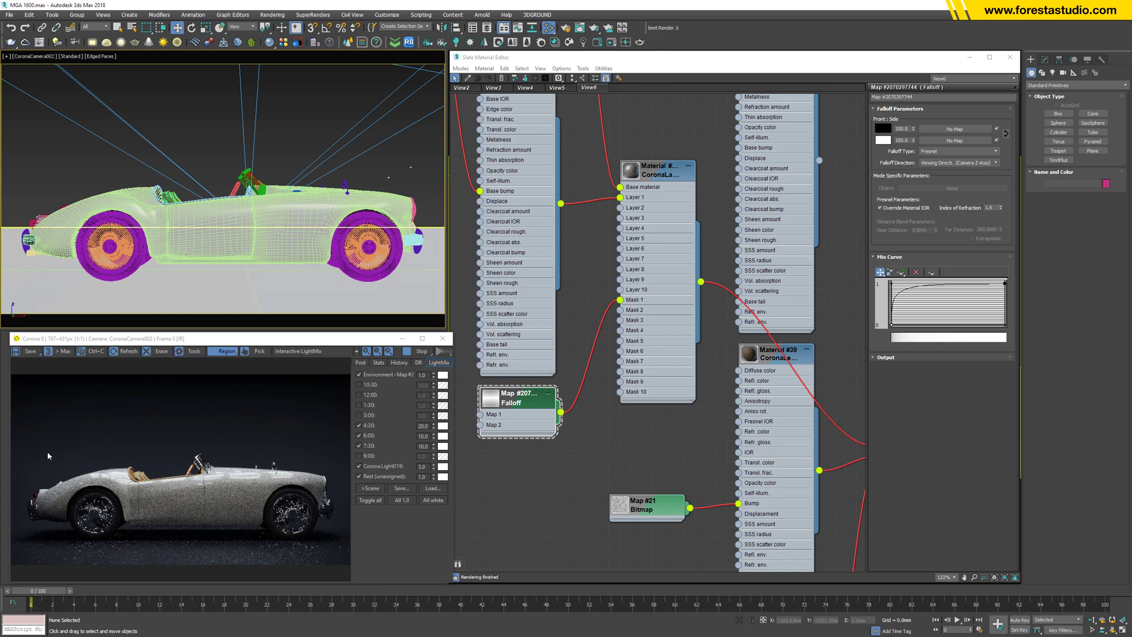
{"action": "left_click_drag", "start_coordinate": [32, 448], "coordinate": [342, 544]}
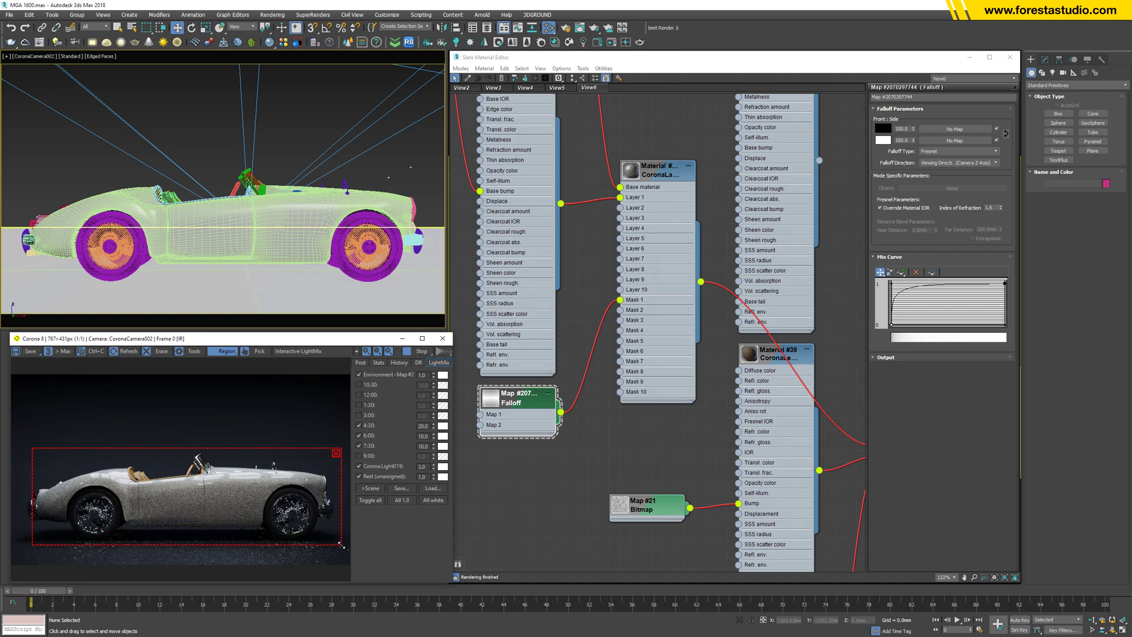